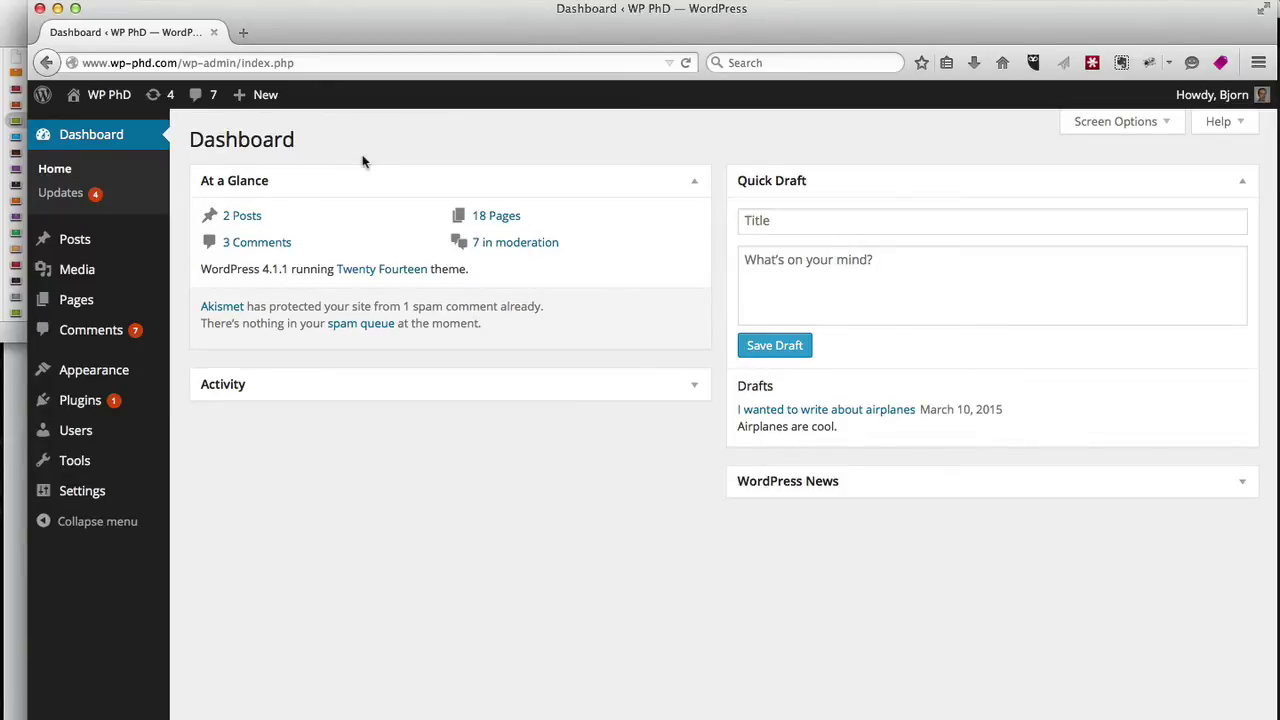
# Step: Bring up the Posts submenu from the Dashboard's left sidebar
pyautogui.moveTo(100, 240)
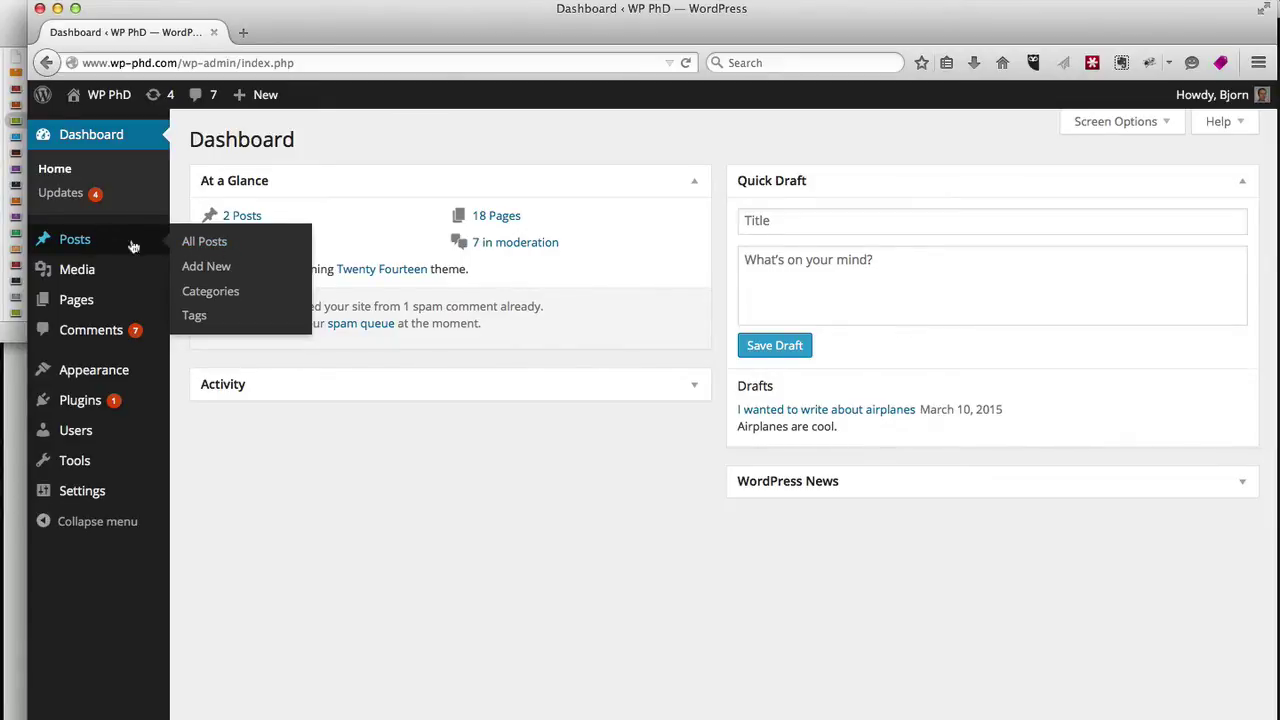
# Step: Create a new post titled 'This is the post' with body text 'This is the content.'
pyautogui.click(202, 274)
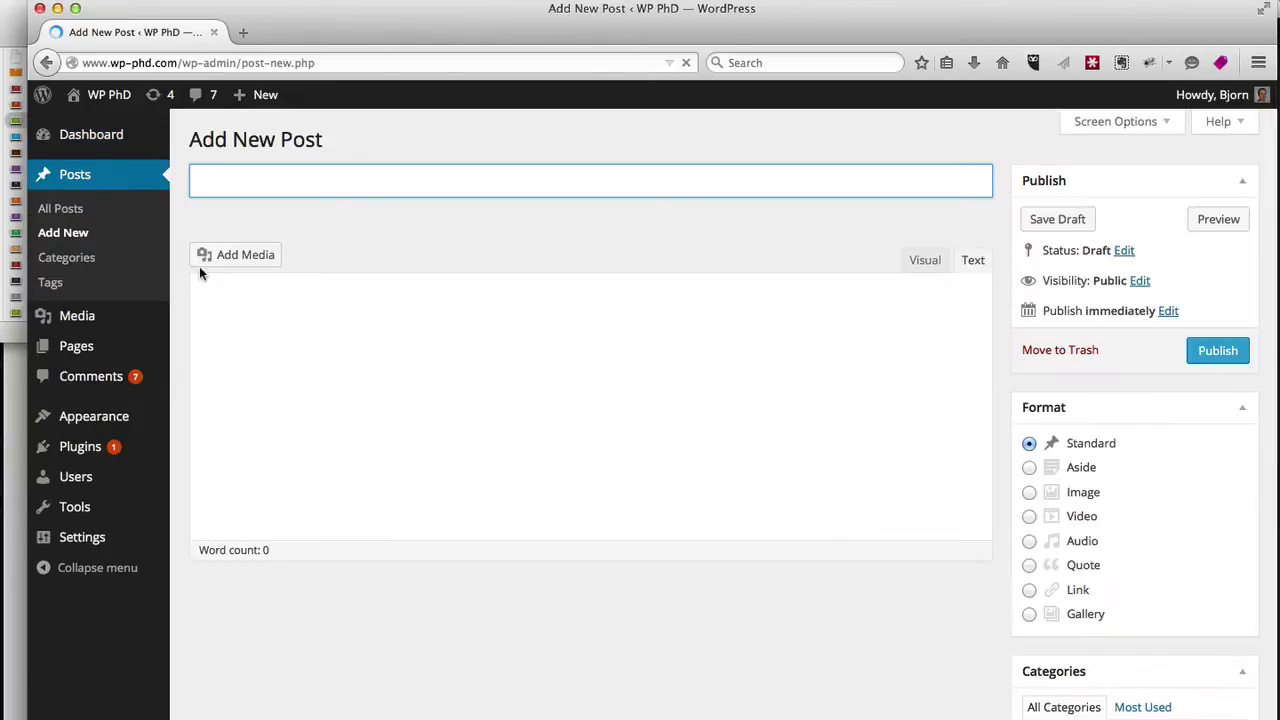
pyautogui.write('This is the post')
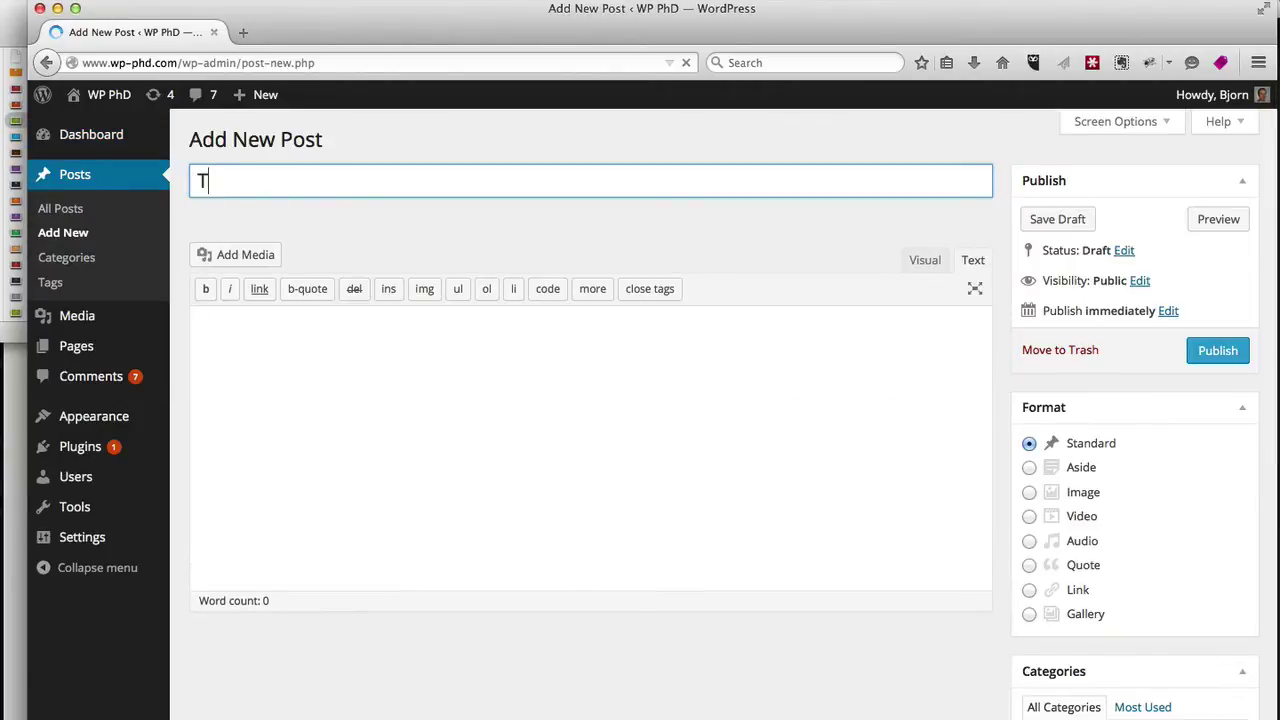
pyautogui.press('Tab')
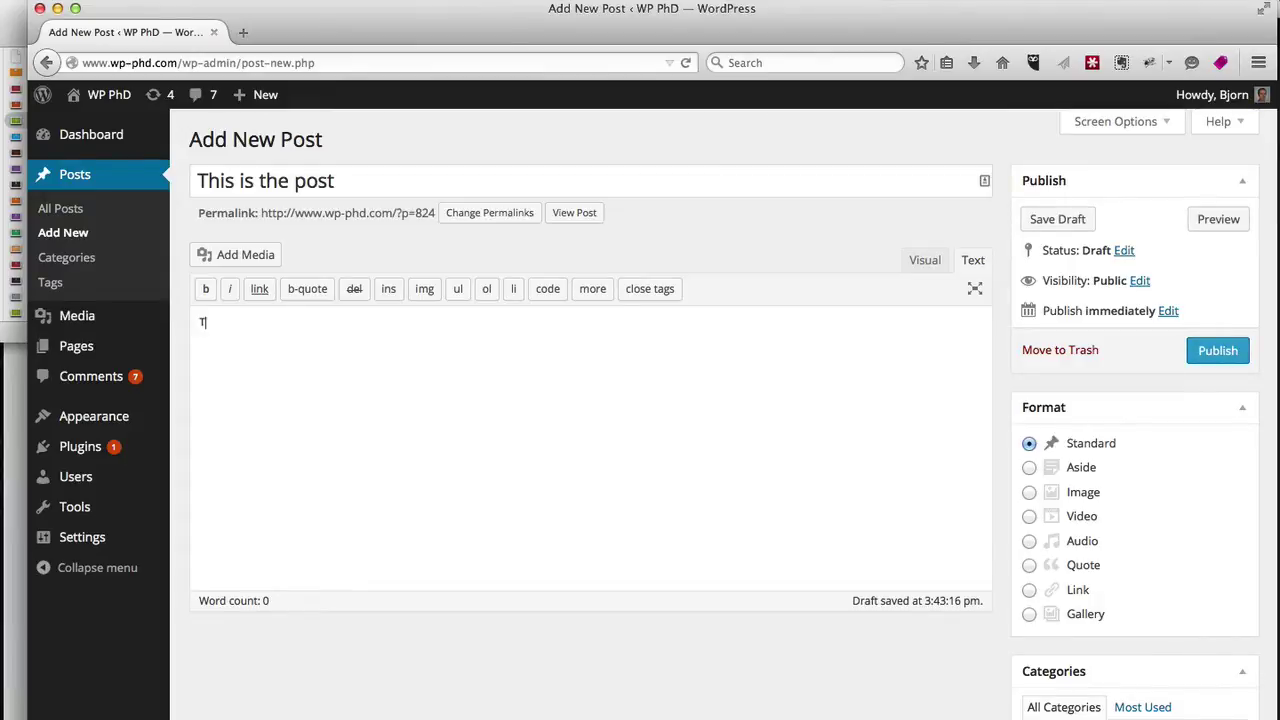
pyautogui.write('This is the contnt')
pyautogui.write('nt.')
# Step: Open Insert Media, pick the existing logo image, then reach the Upload Files area
pyautogui.click(236, 262)
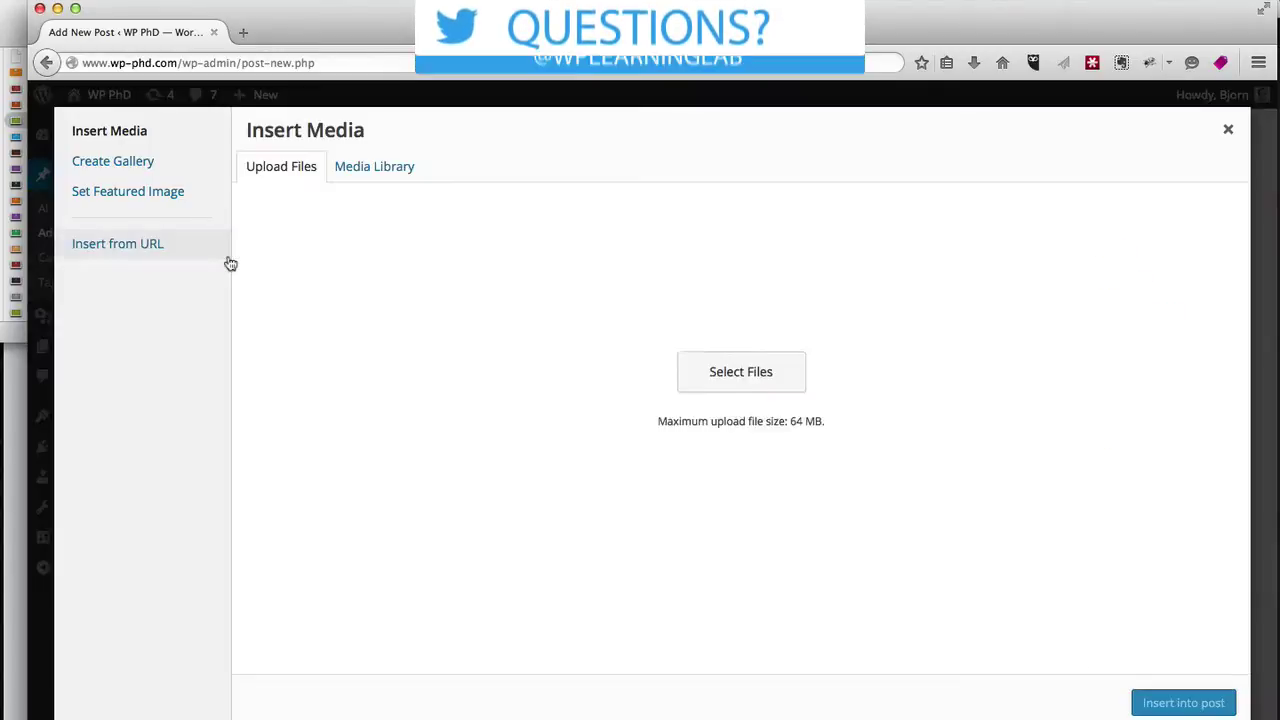
pyautogui.click(361, 168)
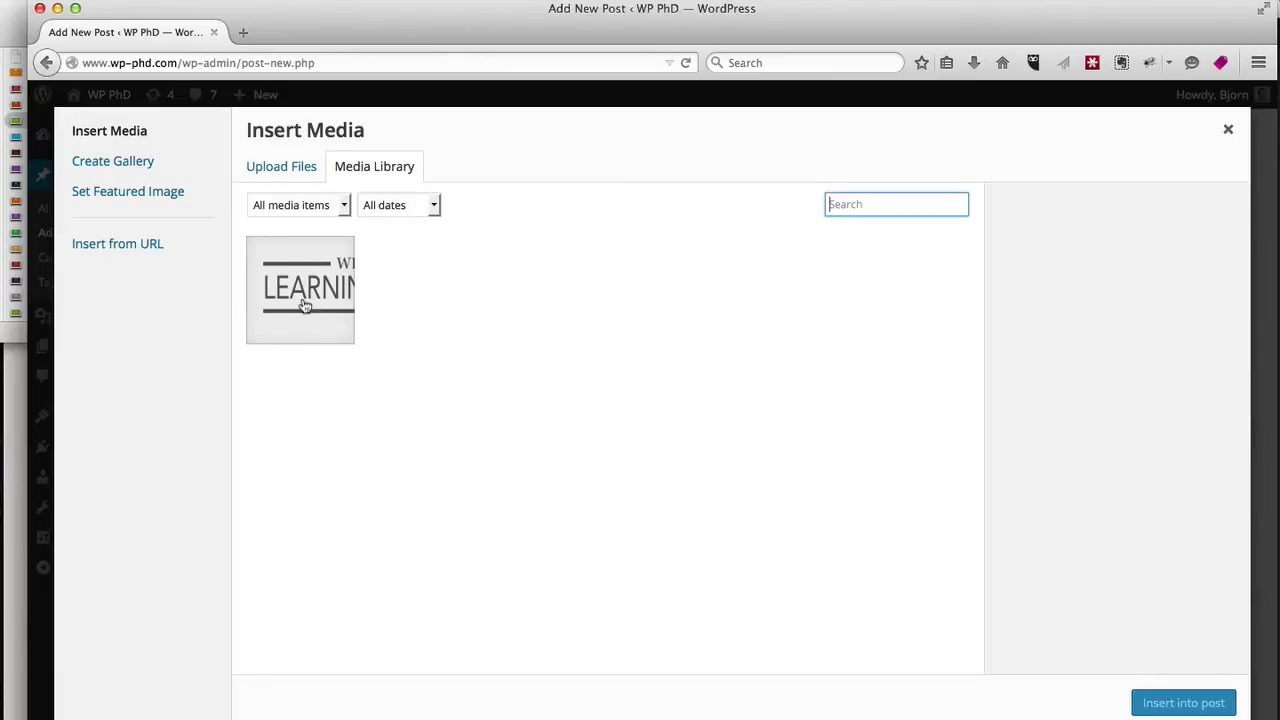
pyautogui.click(305, 305)
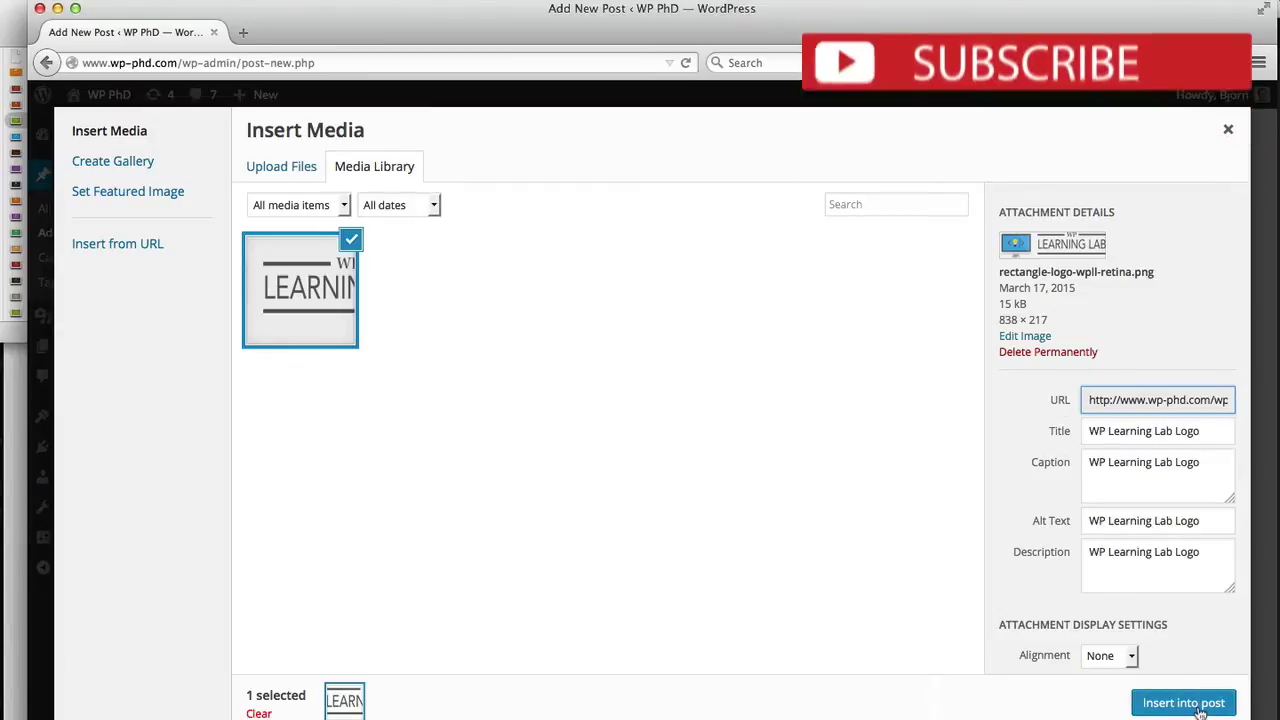
pyautogui.click(285, 167)
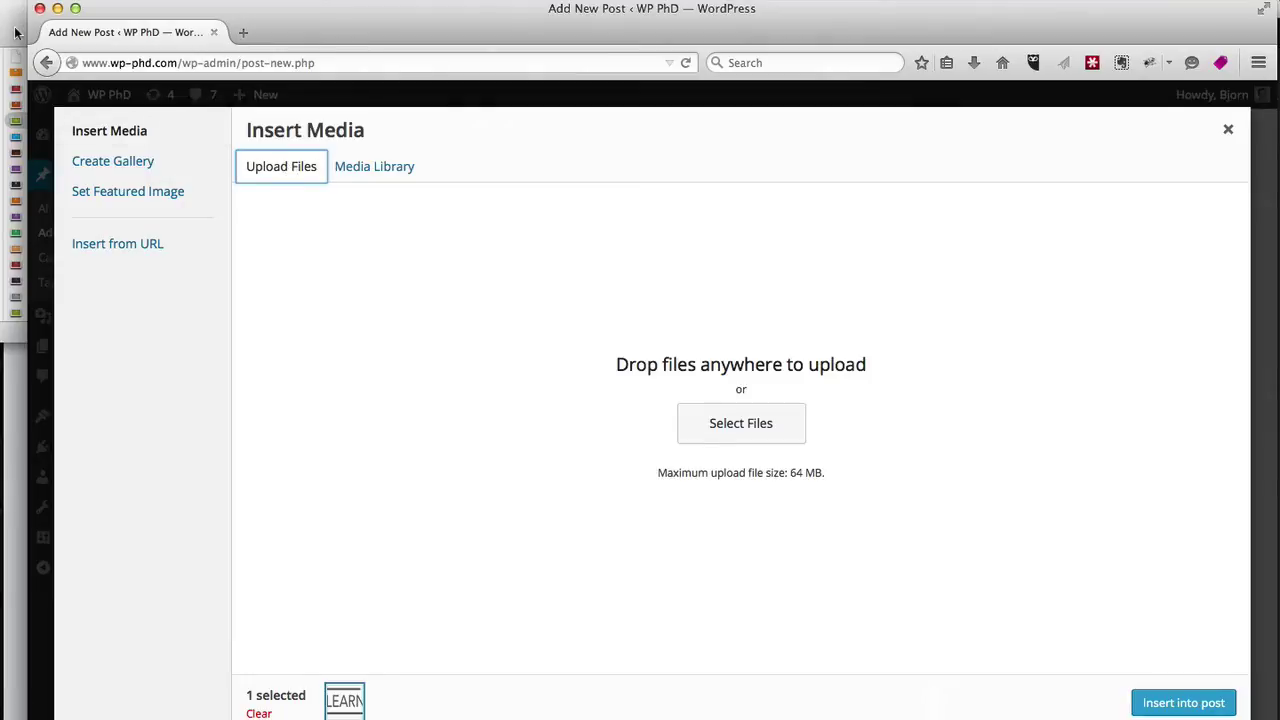
# Step: Upload ab-split-testing-using-google-analytics.jpg from Finder and display its attachment details
pyautogui.moveTo(15, 33)
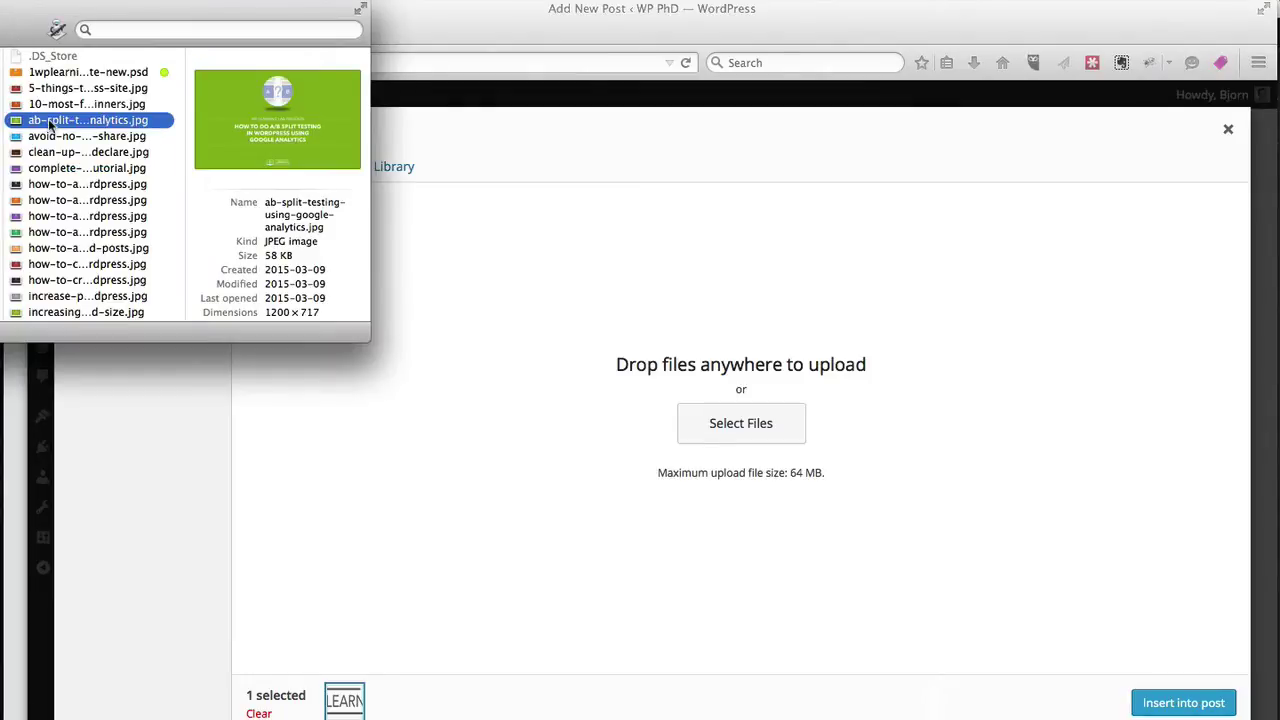
pyautogui.moveTo(48, 118); pyautogui.dragTo(587, 298)
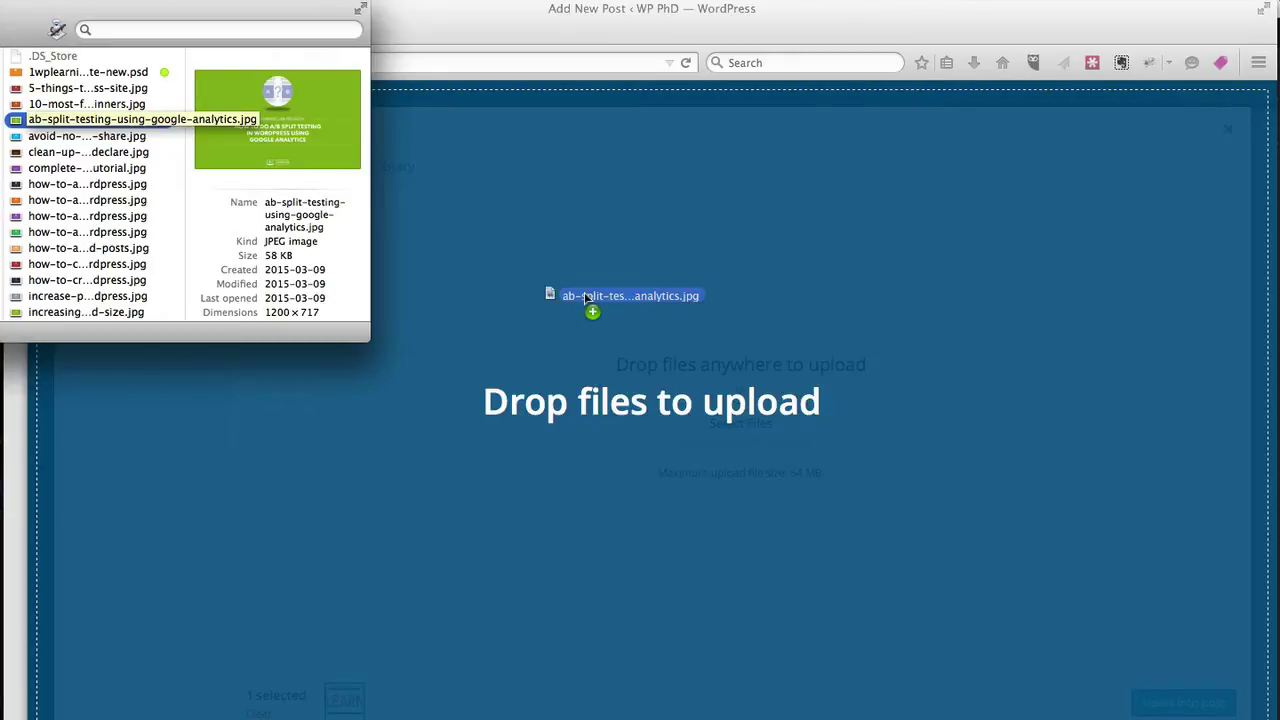
pyautogui.moveTo(587, 298); pyautogui.dragTo(540, 420)
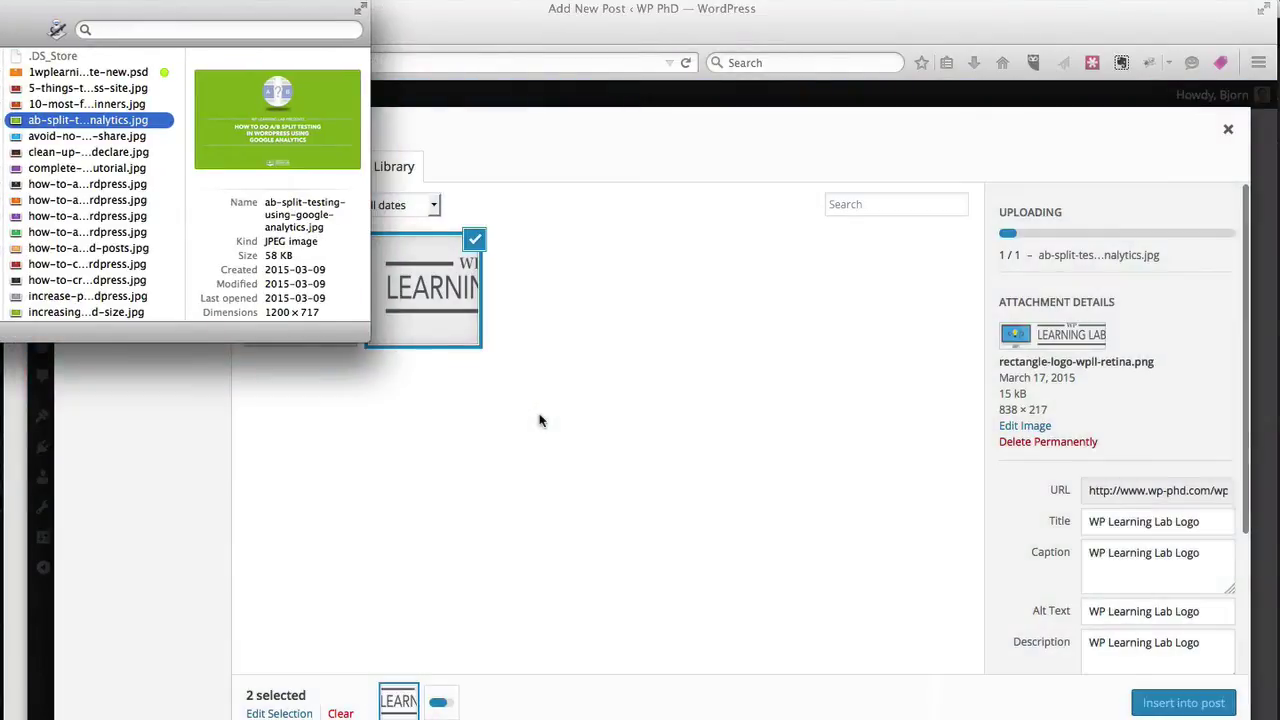
pyautogui.click(380, 471)
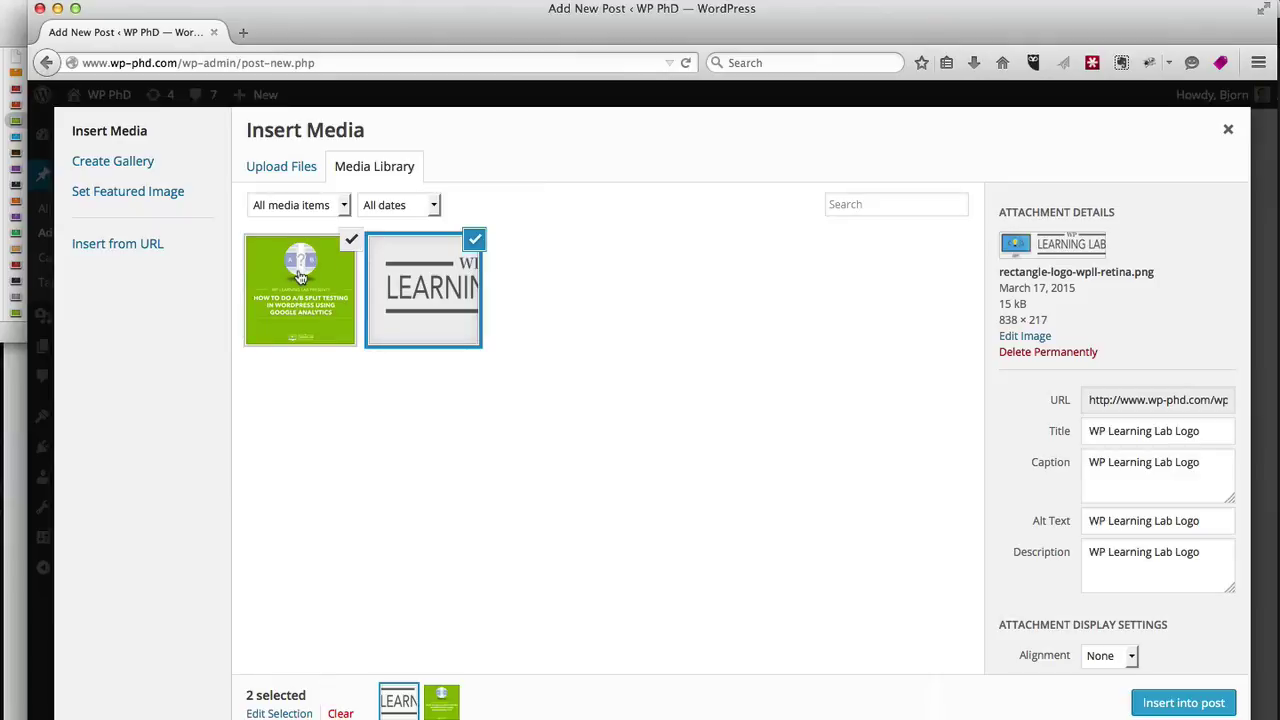
pyautogui.click(272, 308)
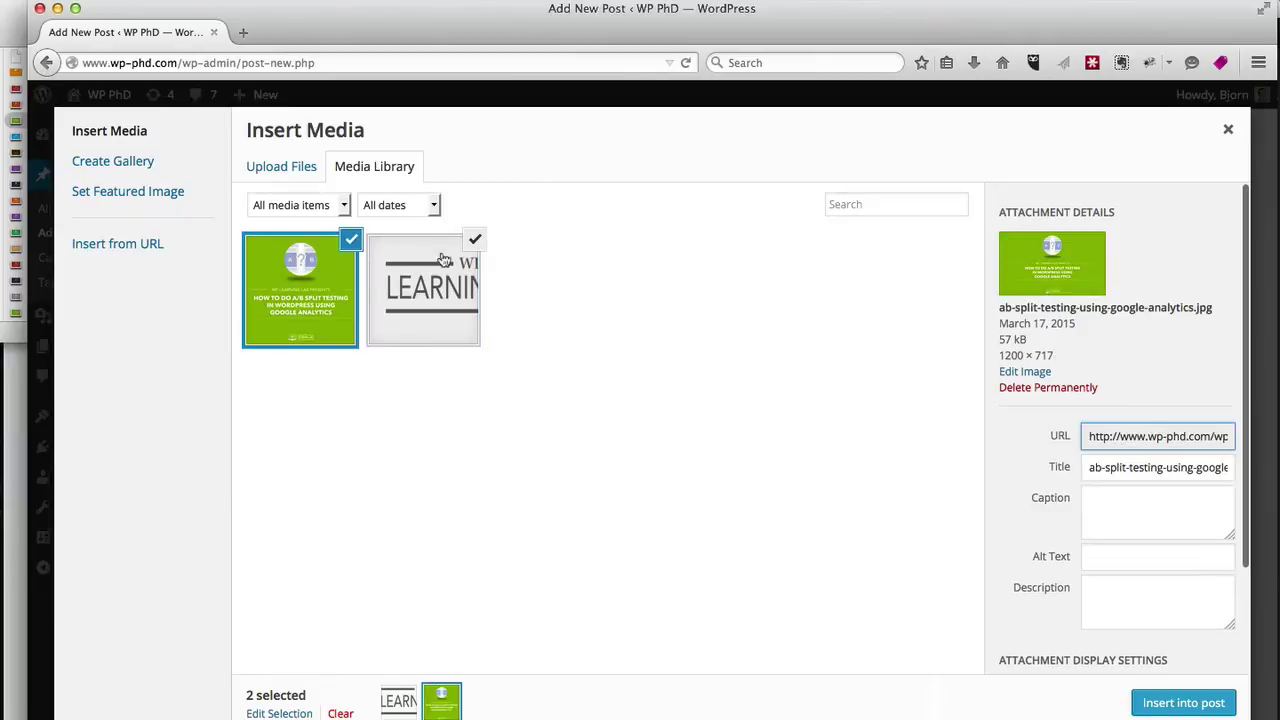
# Step: Keep only the green image selected and retitle it 'New title for image'
pyautogui.click(476, 242)
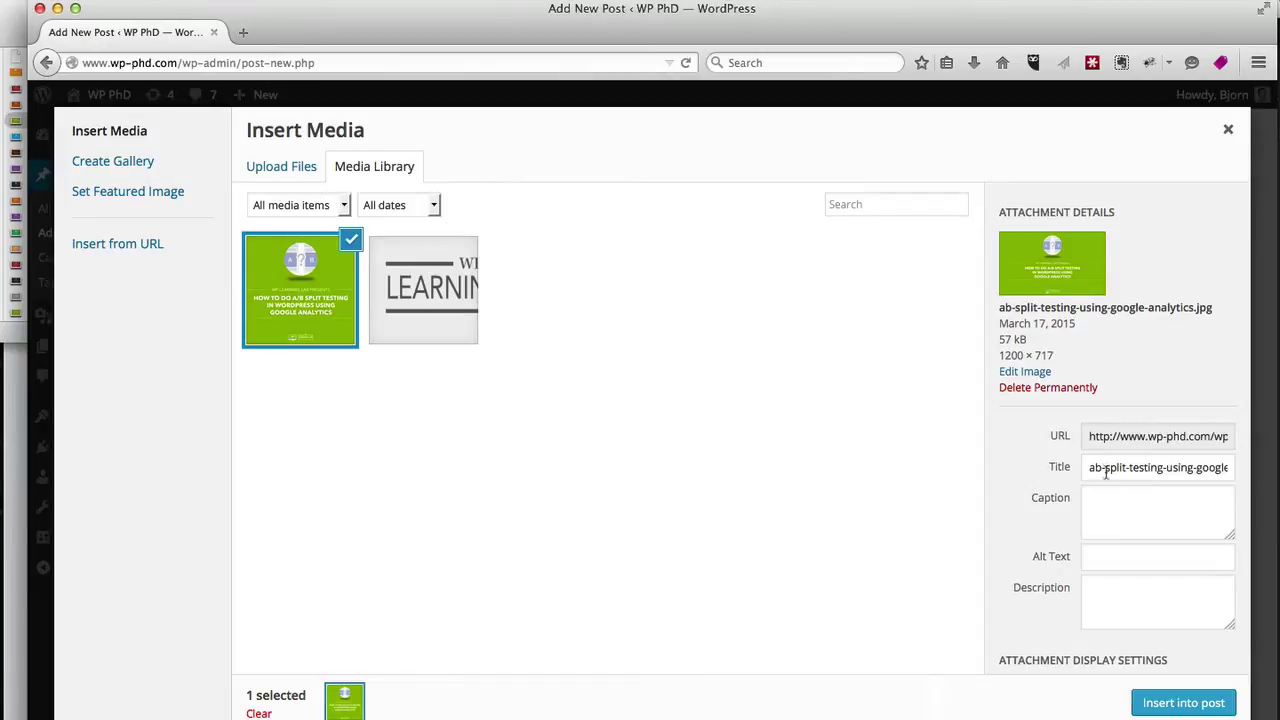
pyautogui.moveTo(1088, 469); pyautogui.dragTo(1248, 474)
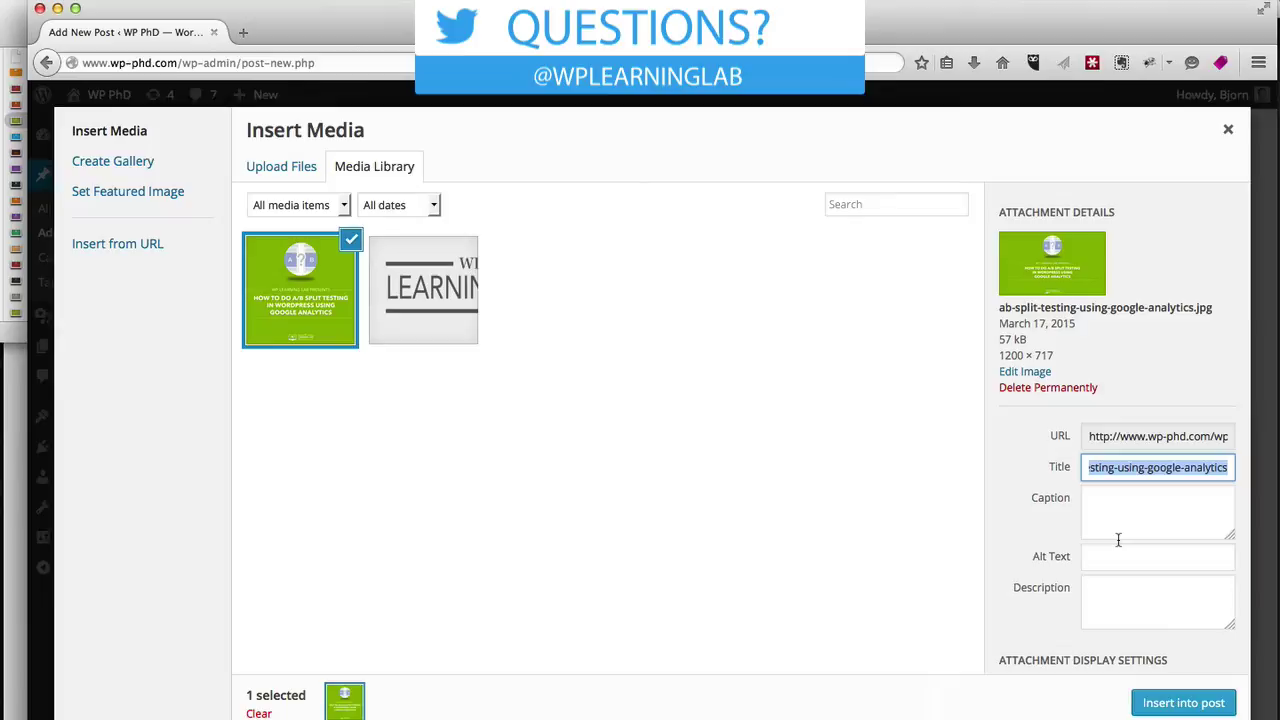
pyautogui.write('New title for image')
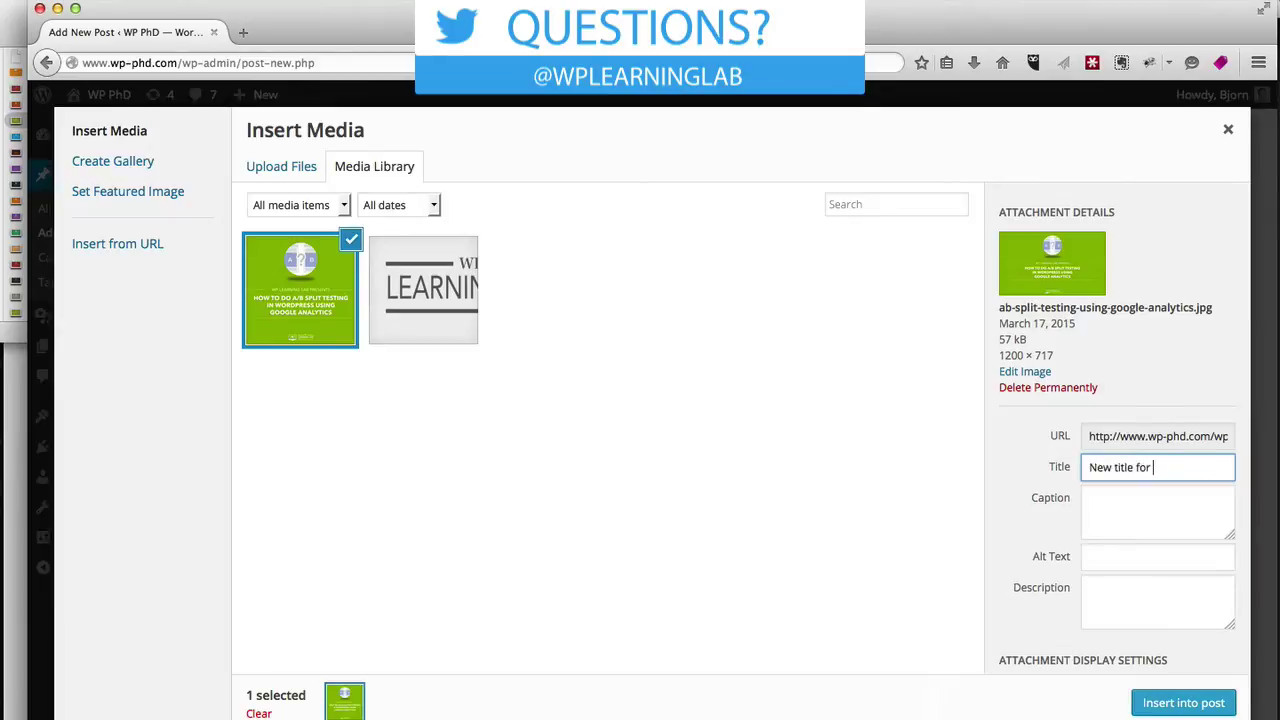
# Step: Give the image caption 'This is the caption' and alt text 'New title for image'
pyautogui.click(1157, 510)
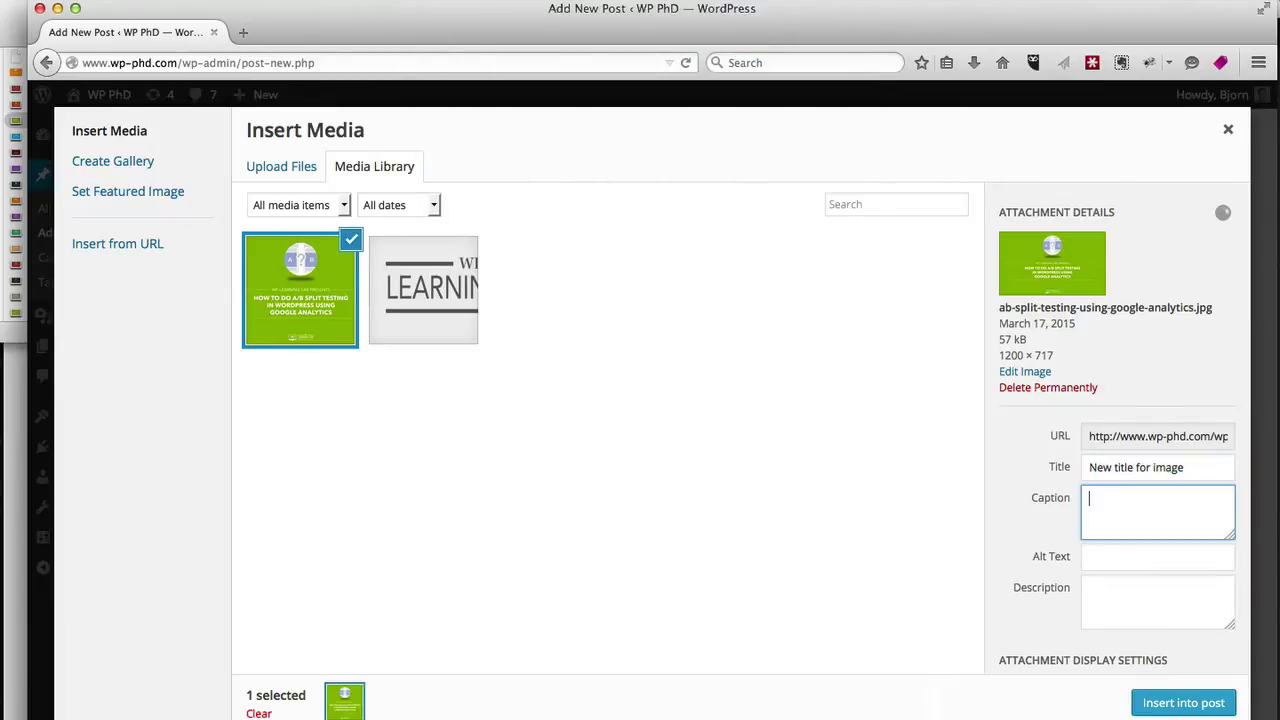
pyautogui.write('New title for image')
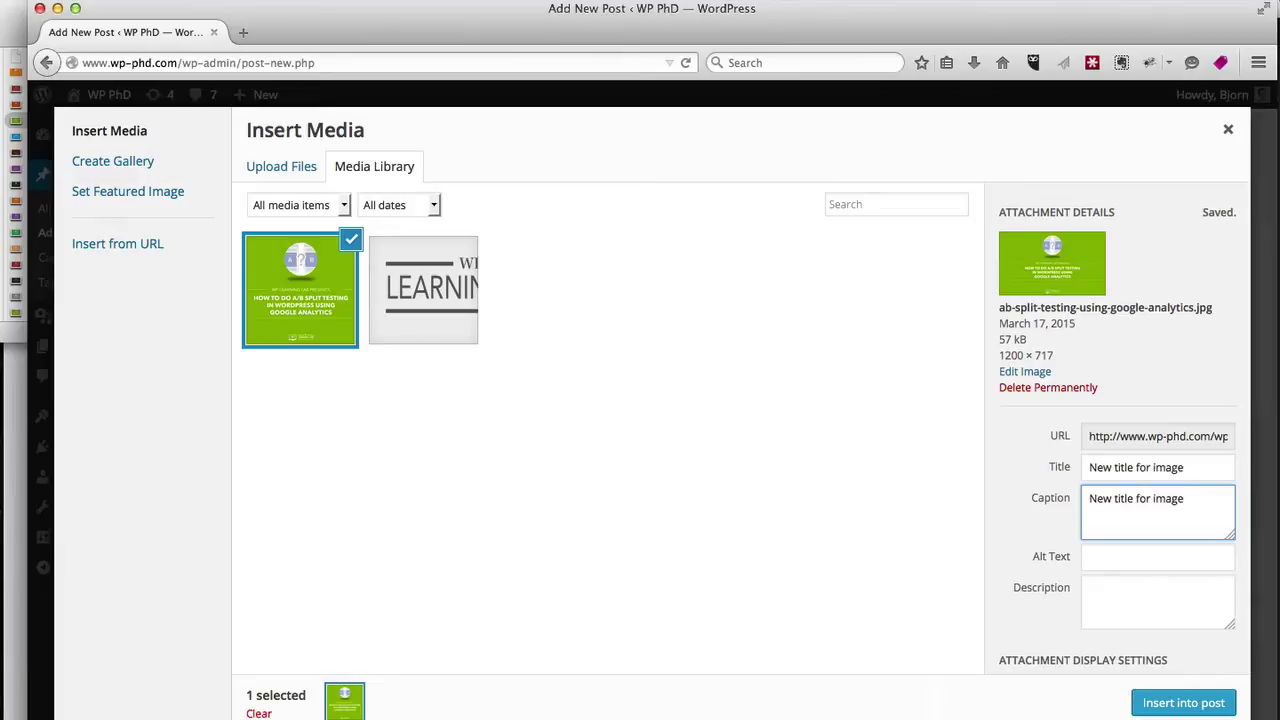
pyautogui.moveTo(1190, 502); pyautogui.dragTo(976, 490)
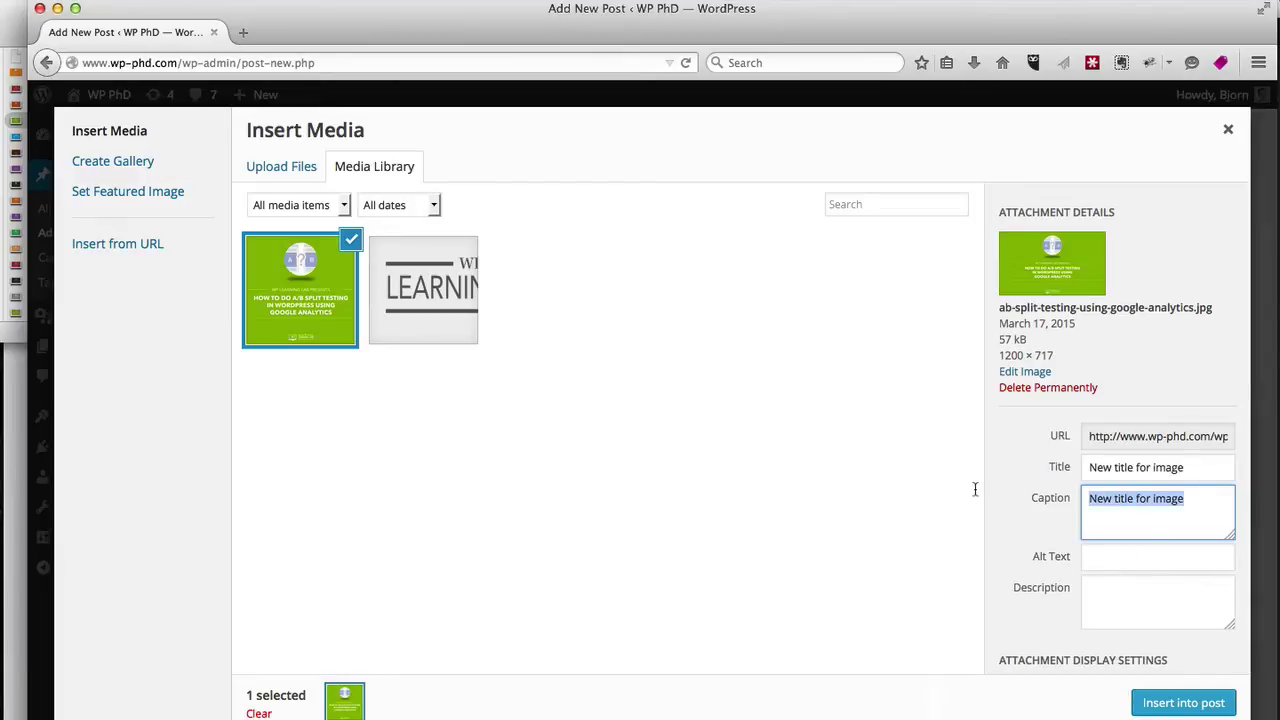
pyautogui.write('This is the caption')
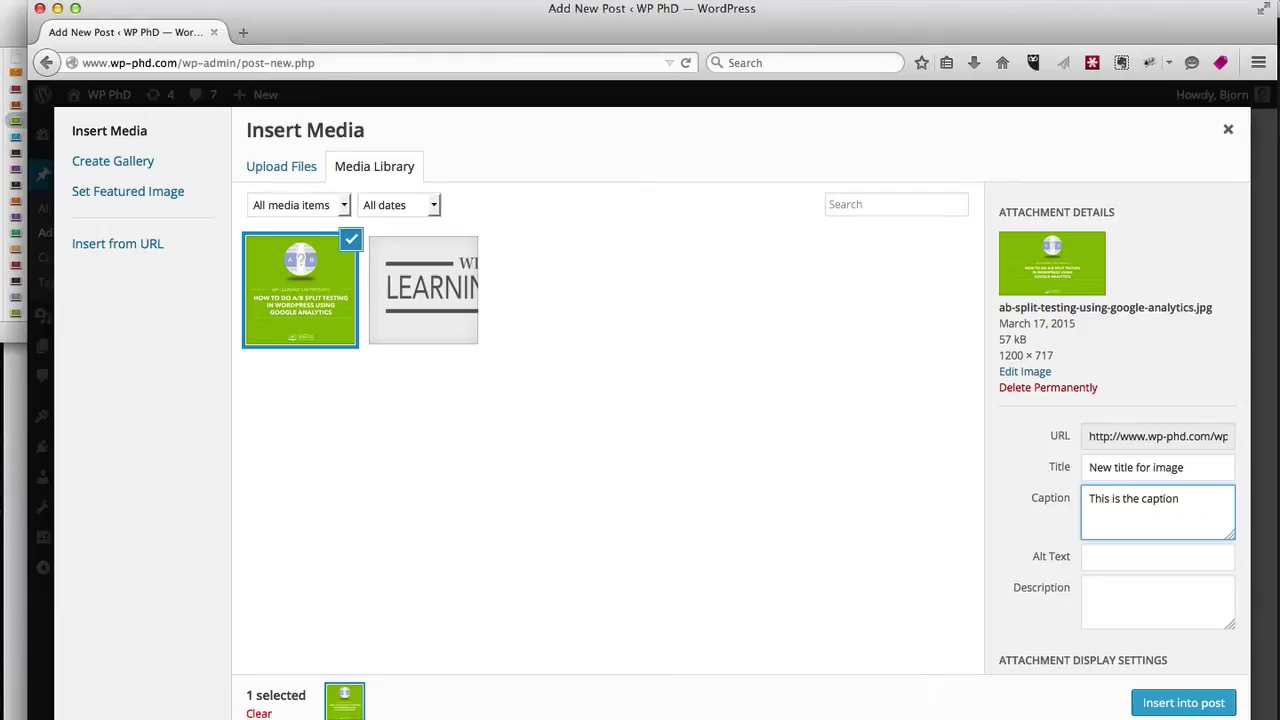
pyautogui.press('Tab')
pyautogui.write('New title for image')
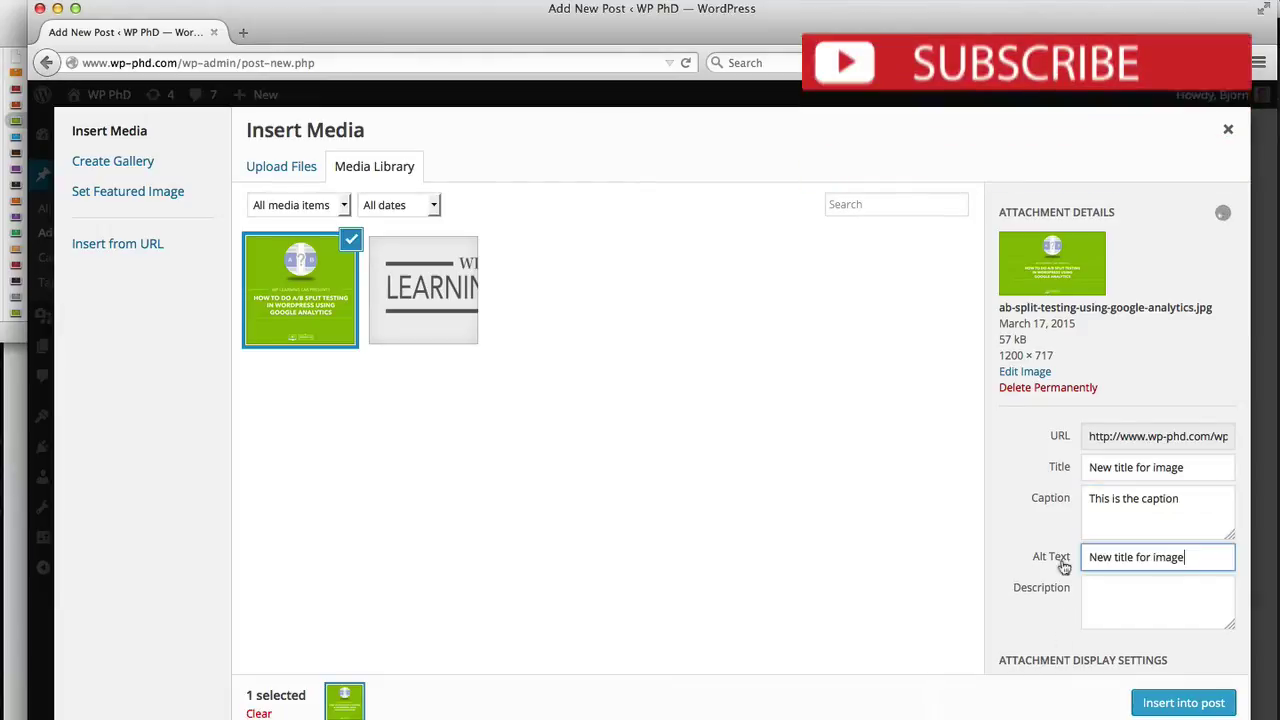
pyautogui.scroll(-2, 1063, 560)
# Step: Set the image description to 'New title for image'
pyautogui.click(1092, 502)
pyautogui.write('New title for image')
pyautogui.scroll(-2, 1157, 558)
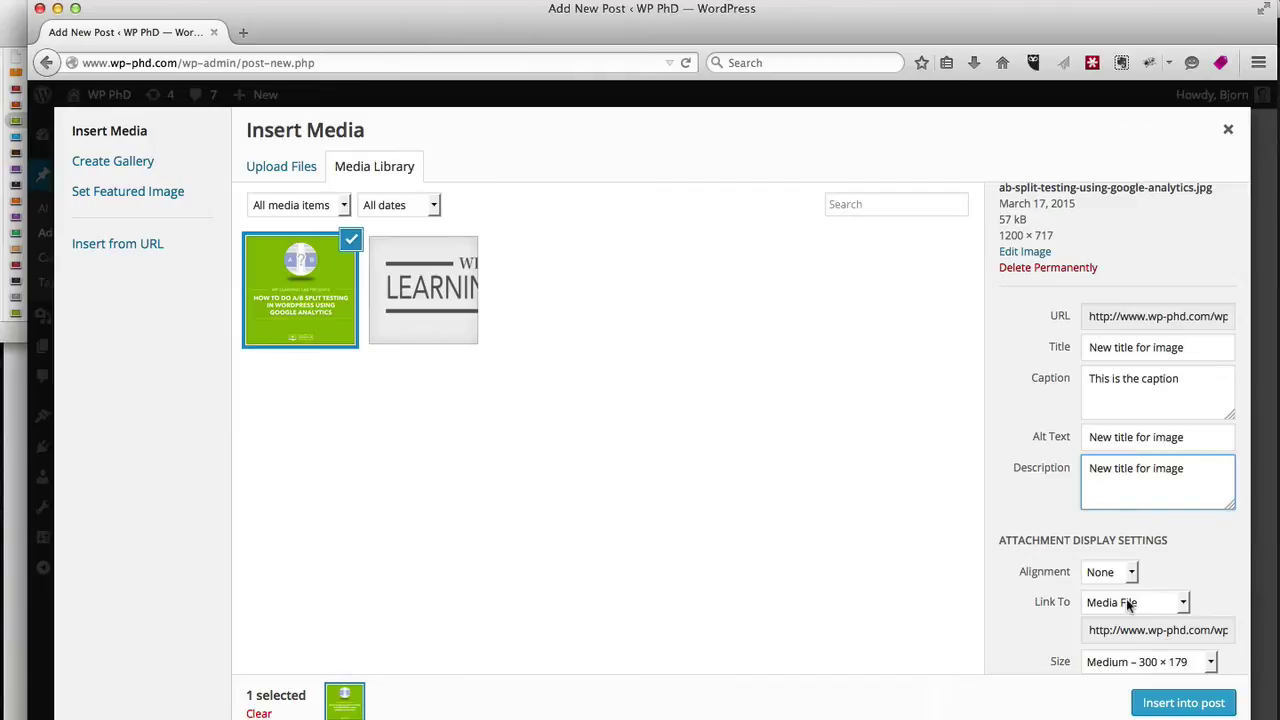
# Step: Insert the image into the post with link None at Large 474 × 283 size
pyautogui.click(1129, 604)
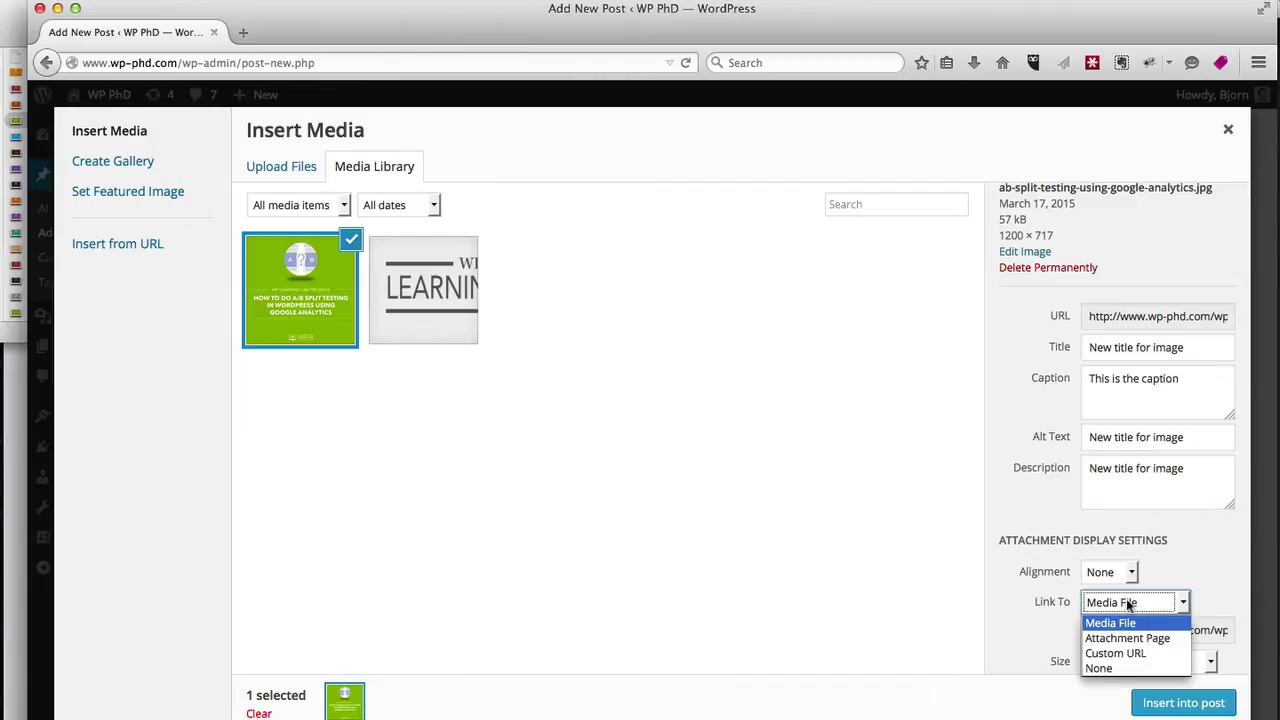
pyautogui.click(1104, 669)
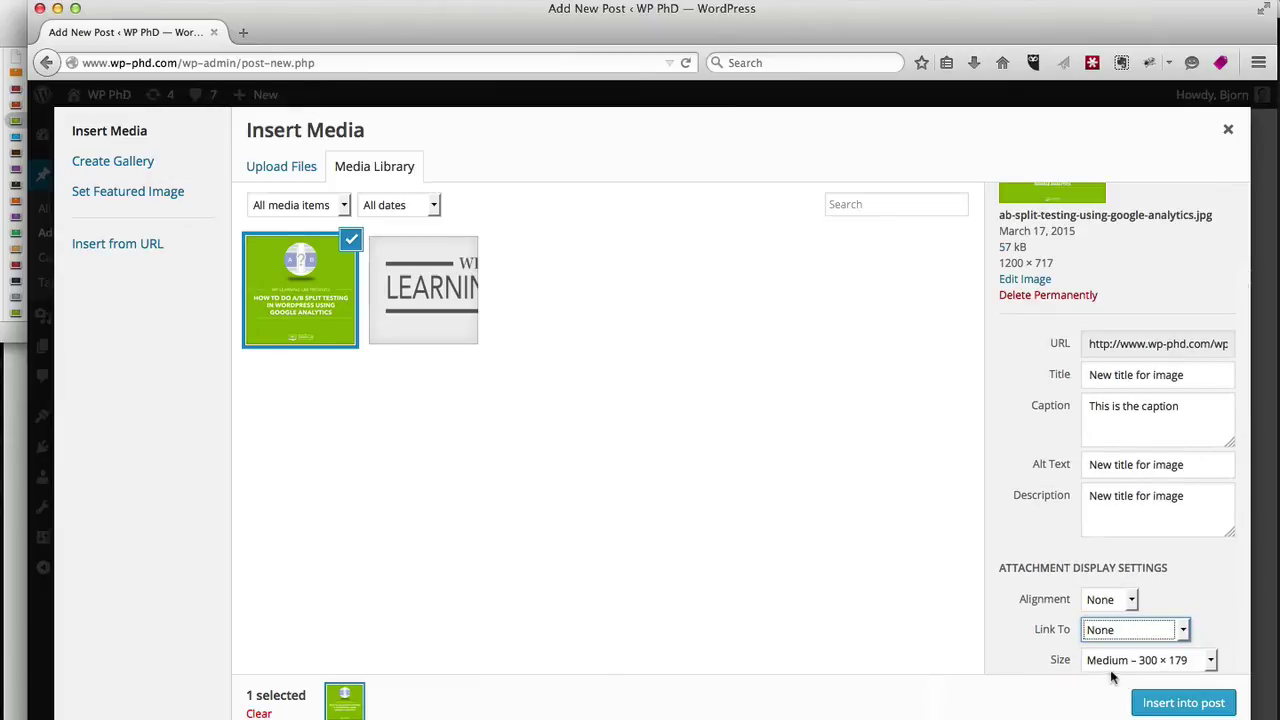
pyautogui.click(1136, 656)
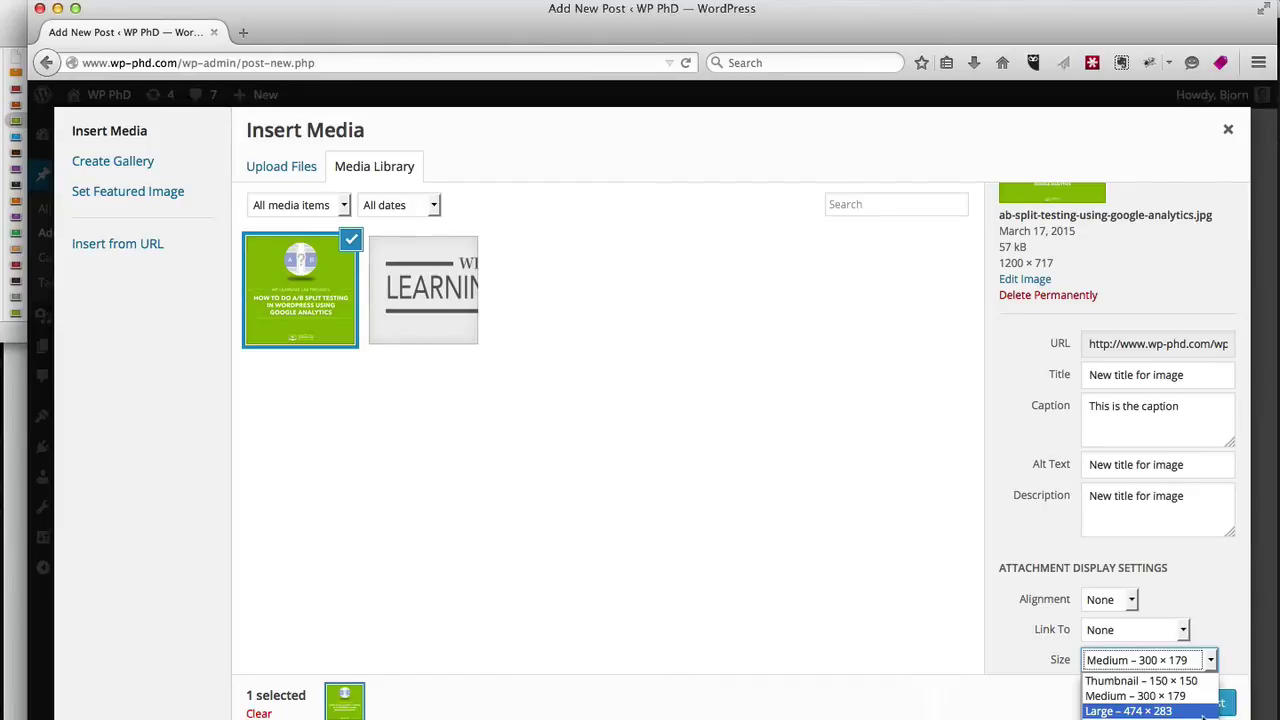
pyautogui.click(1112, 711)
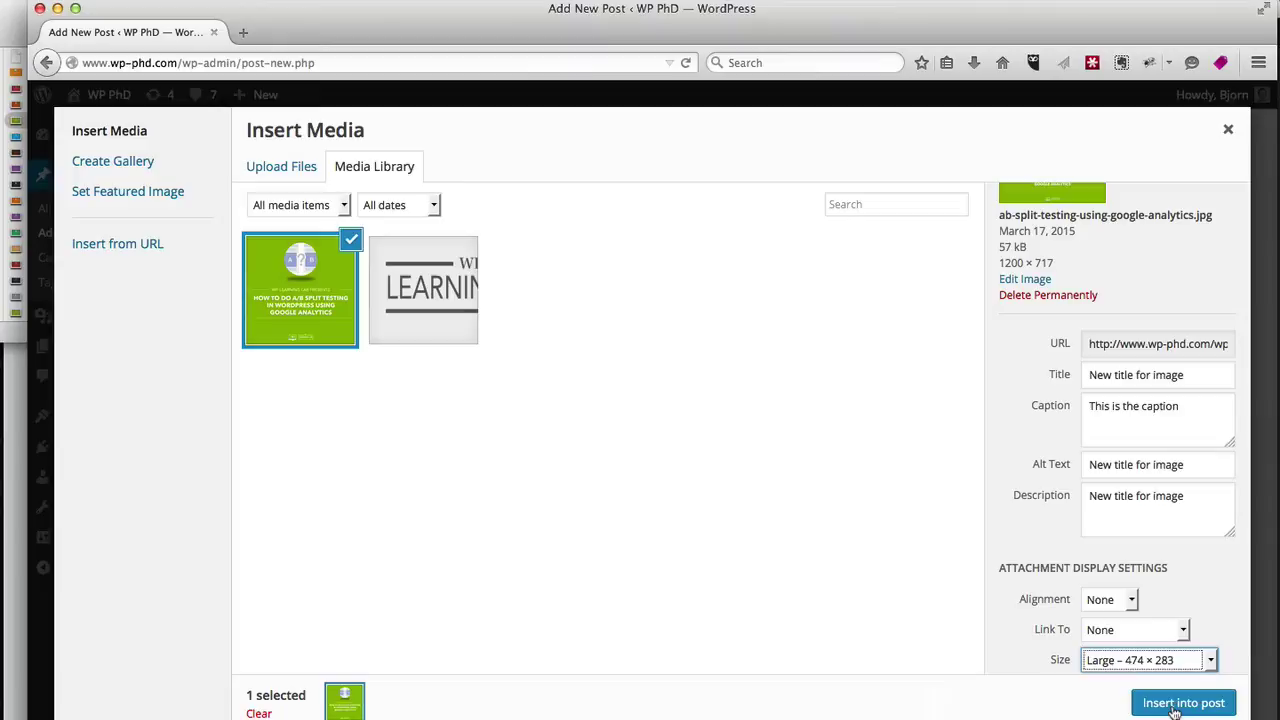
pyautogui.click(1175, 703)
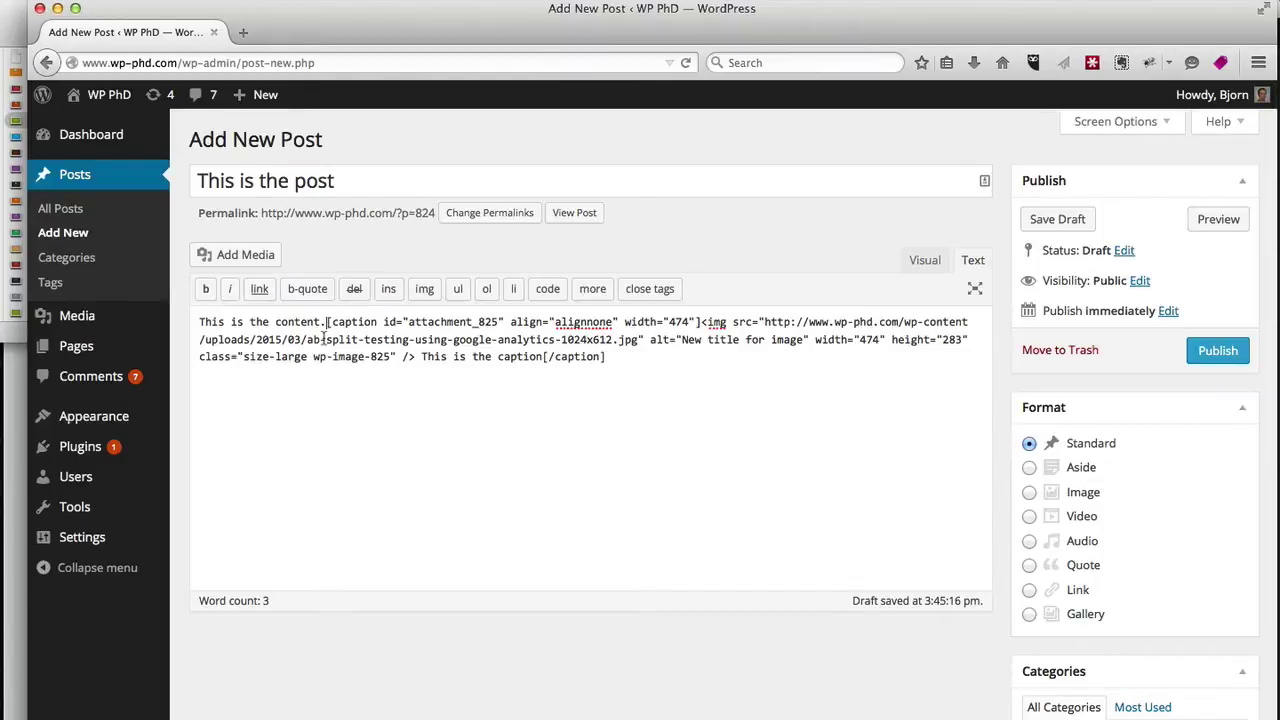
# Step: Put the image on its own paragraph and review it captioned 'This is the caption' in Visual view
pyautogui.press('Return')
pyautogui.press('Return')
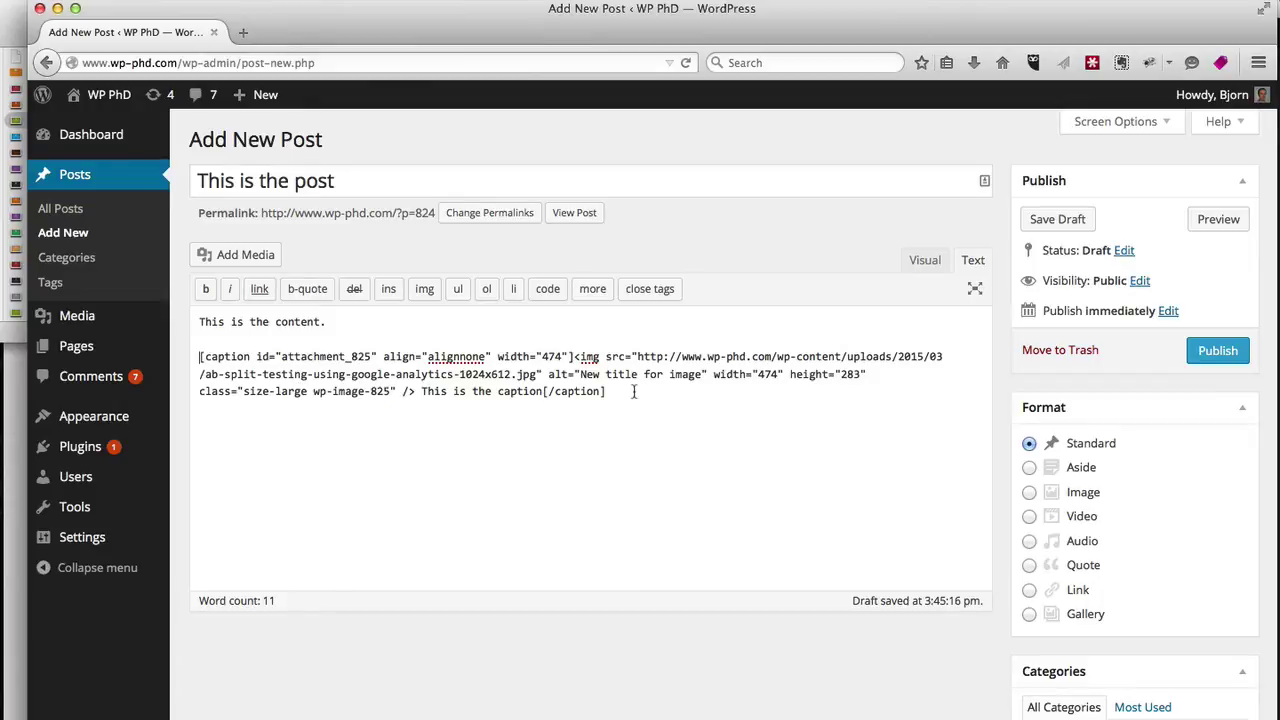
pyautogui.moveTo(632, 392); pyautogui.dragTo(183, 352)
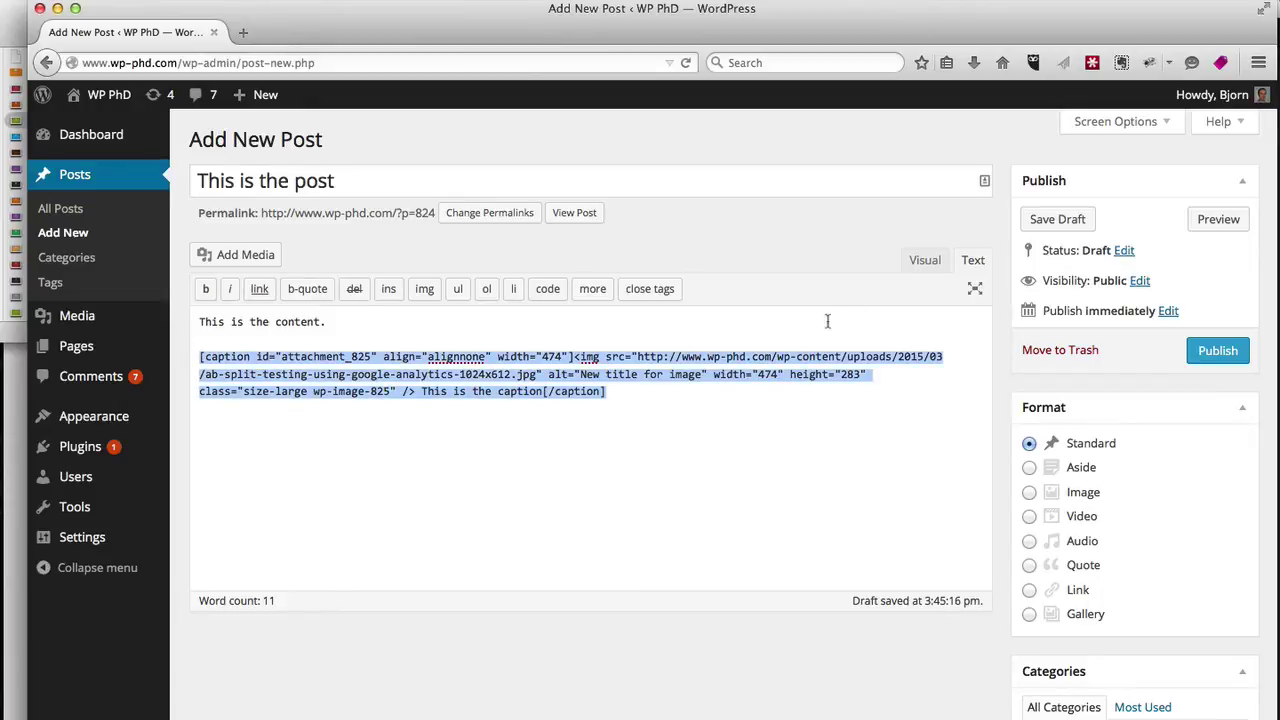
pyautogui.click(925, 262)
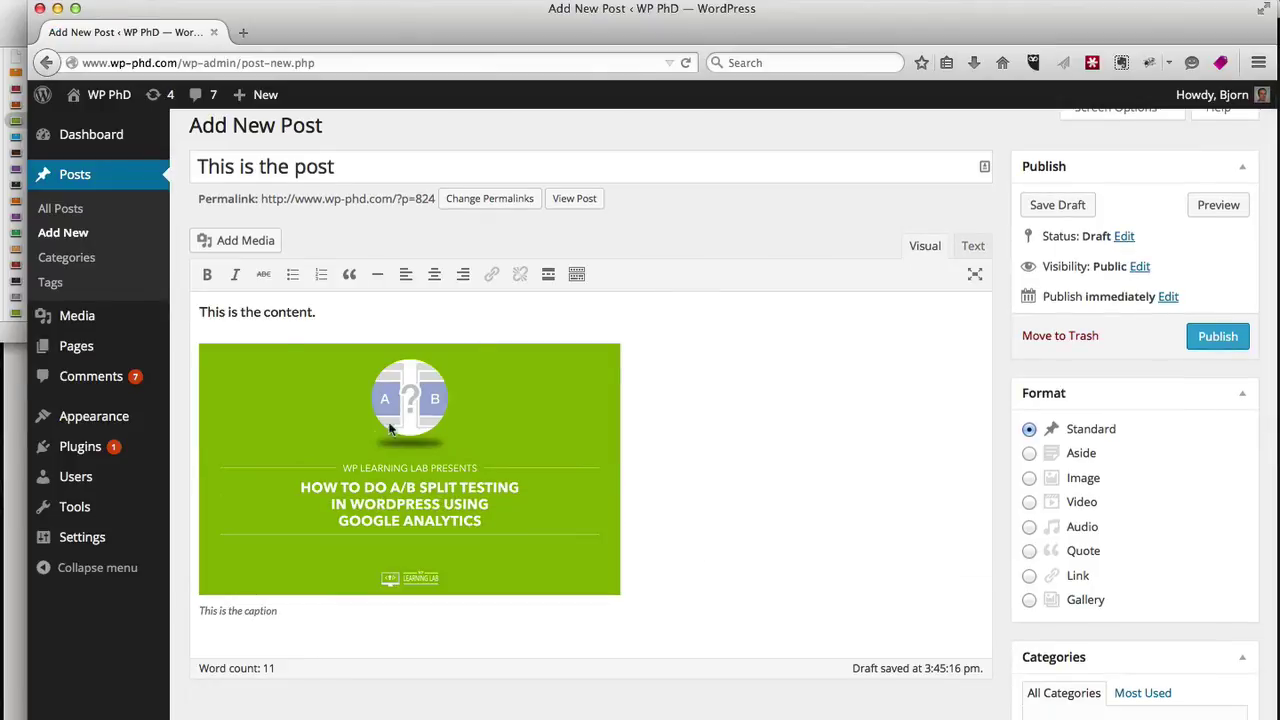
pyautogui.click(374, 430)
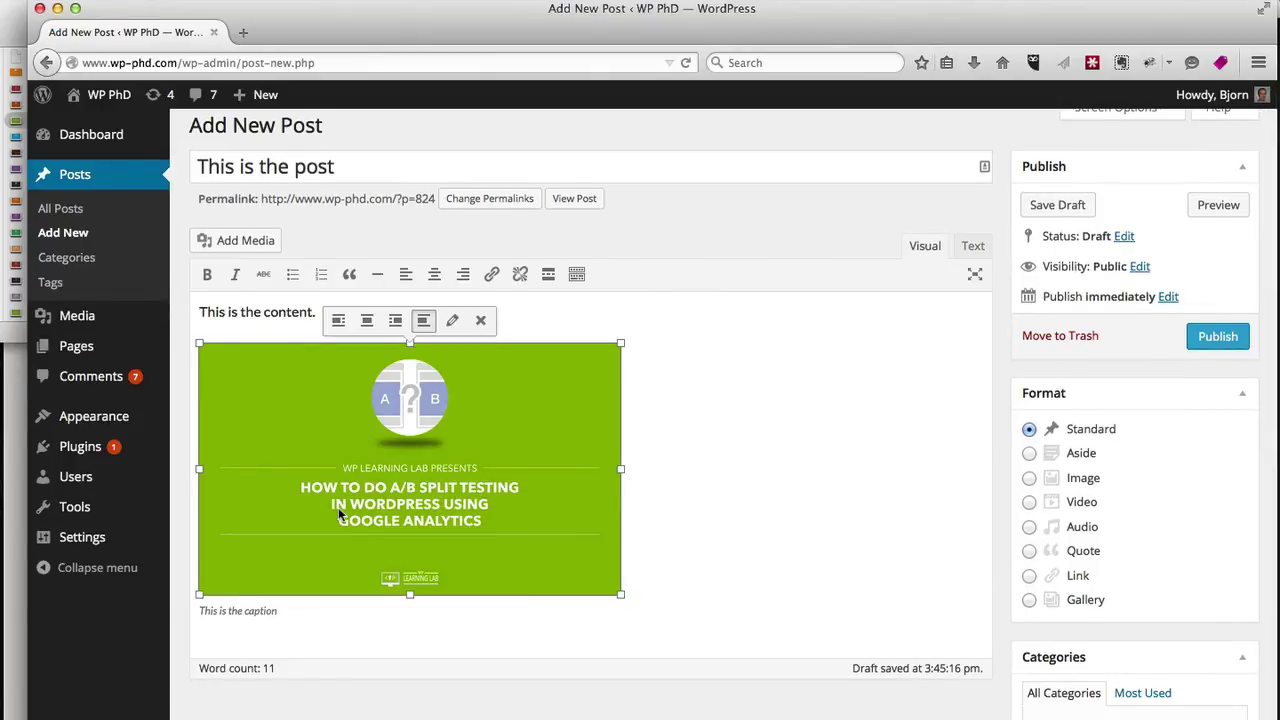
pyautogui.scroll(-1, 338, 507)
pyautogui.moveTo(281, 594); pyautogui.dragTo(197, 593)
pyautogui.click(217, 596)
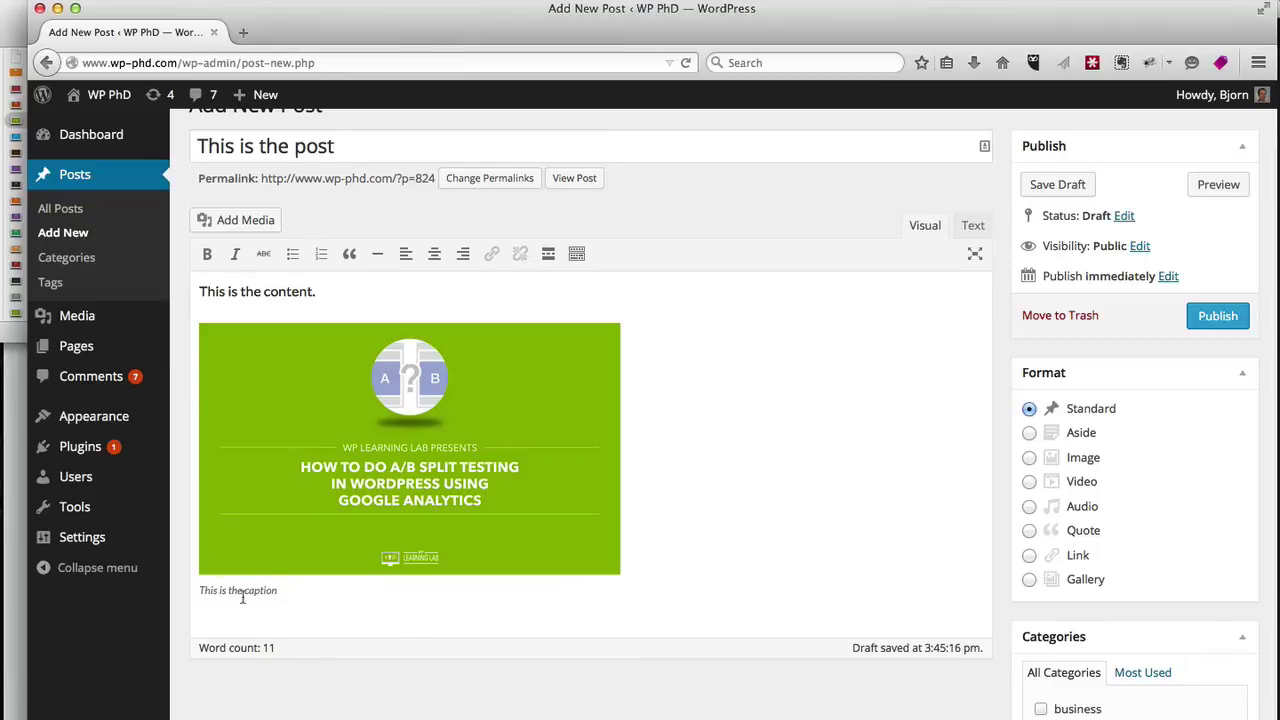
# Step: Switch to the Text view and select the image's src URL and alt text 'New title for image'
pyautogui.click(963, 233)
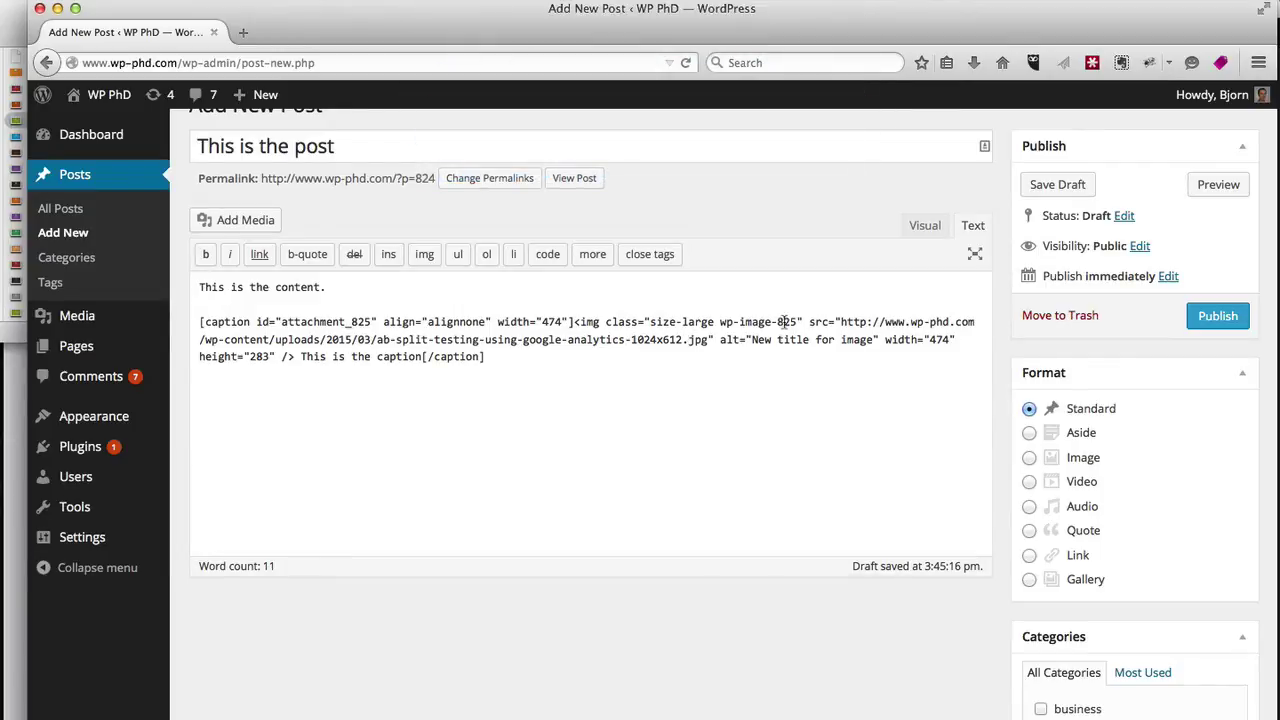
pyautogui.click(843, 322)
pyautogui.moveTo(843, 322); pyautogui.dragTo(708, 337)
pyautogui.keyDown('shift'); pyautogui.click(841, 323); pyautogui.keyUp('shift')
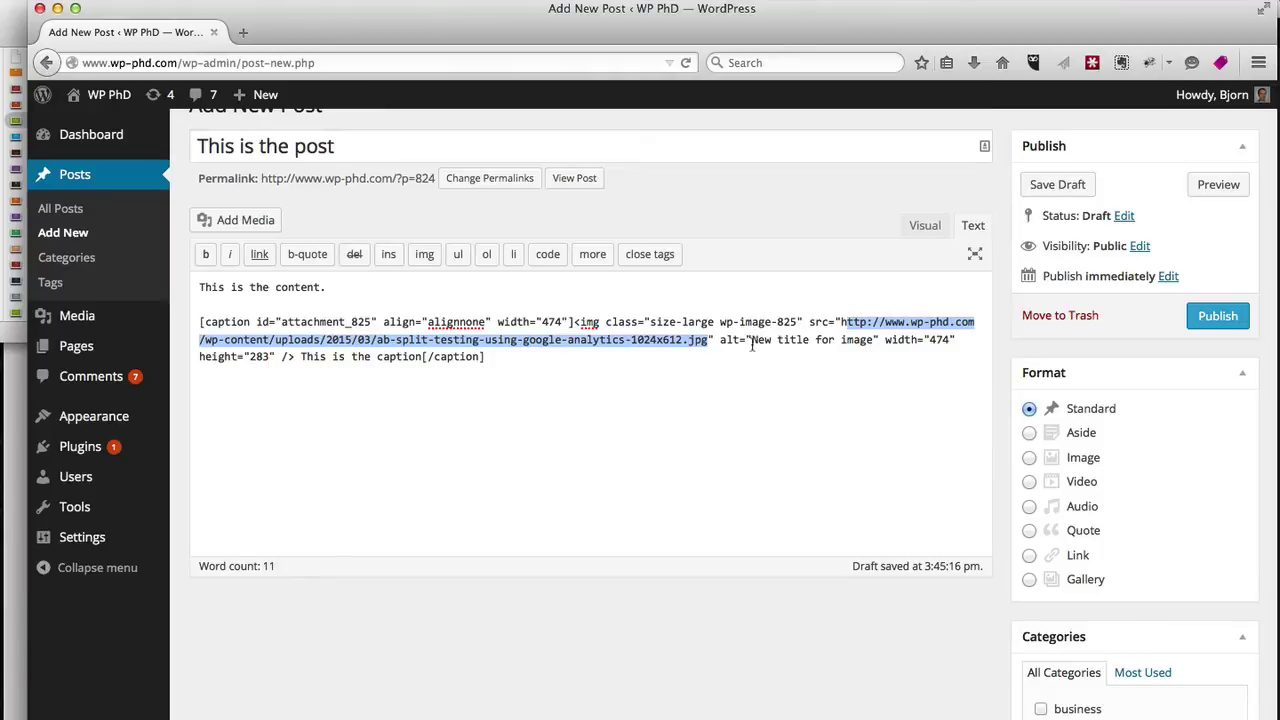
pyautogui.moveTo(752, 345); pyautogui.dragTo(873, 345)
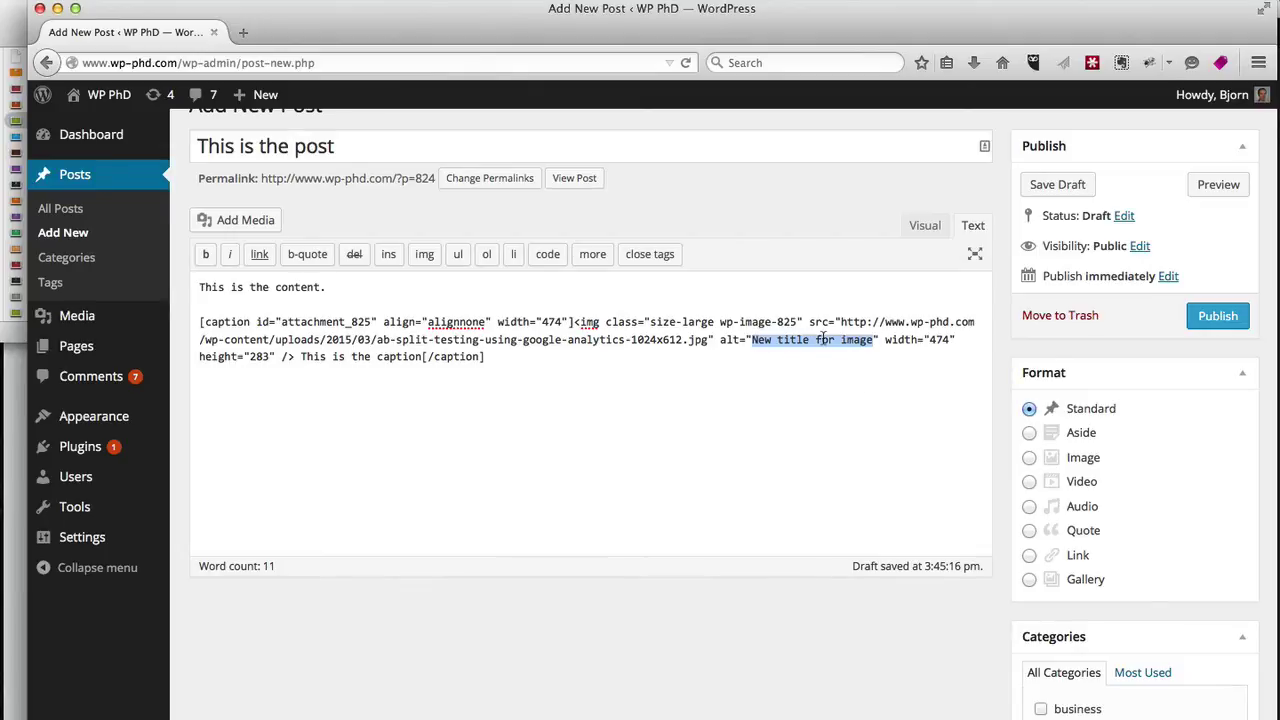
# Step: Add title="this is the title" after the image's alt attribute, then select the content line
pyautogui.click(885, 339)
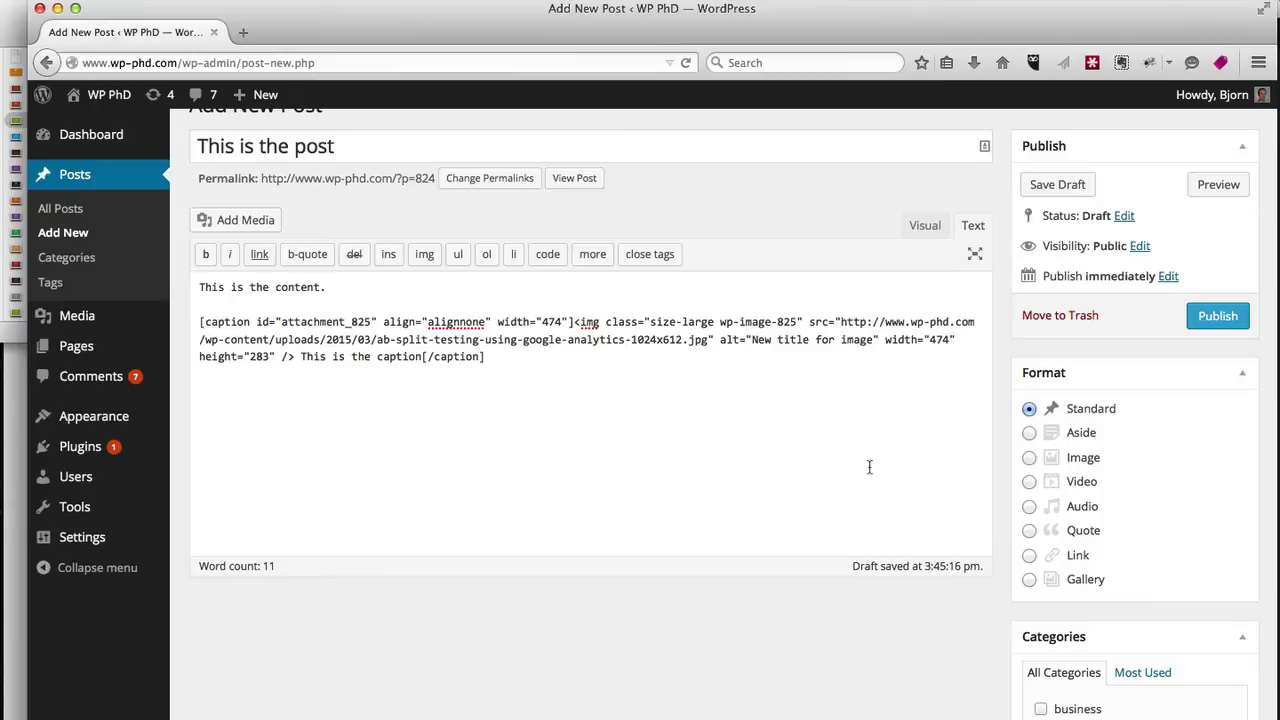
pyautogui.write('title=""')
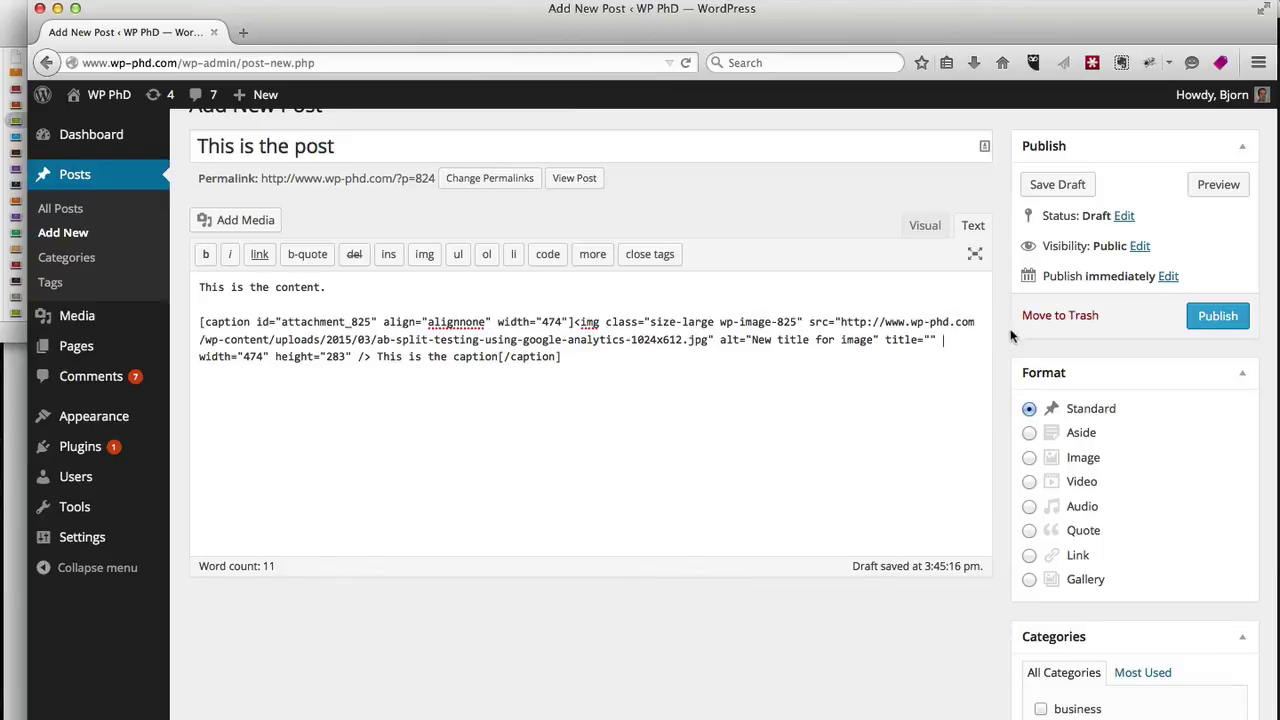
pyautogui.click(932, 339)
pyautogui.write('this isthe')
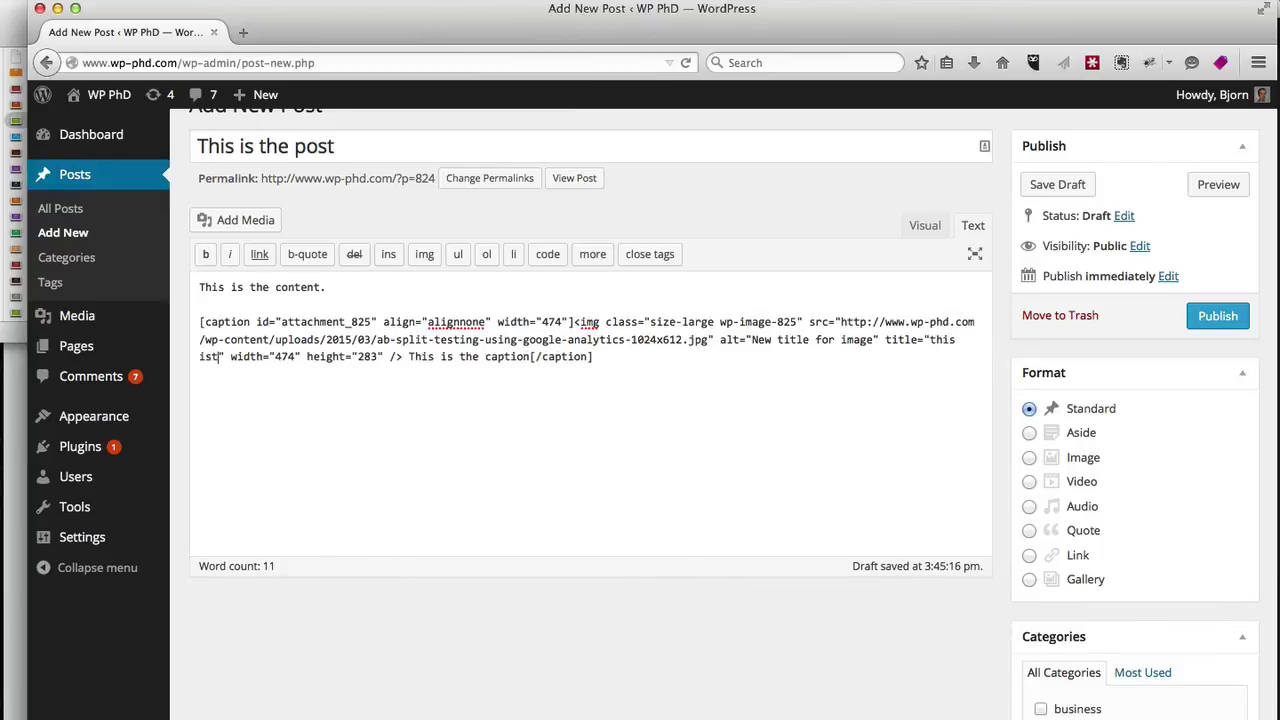
pyautogui.press('BackSpace')
pyautogui.press('BackSpace')
pyautogui.press('BackSpace')
pyautogui.write('the it')
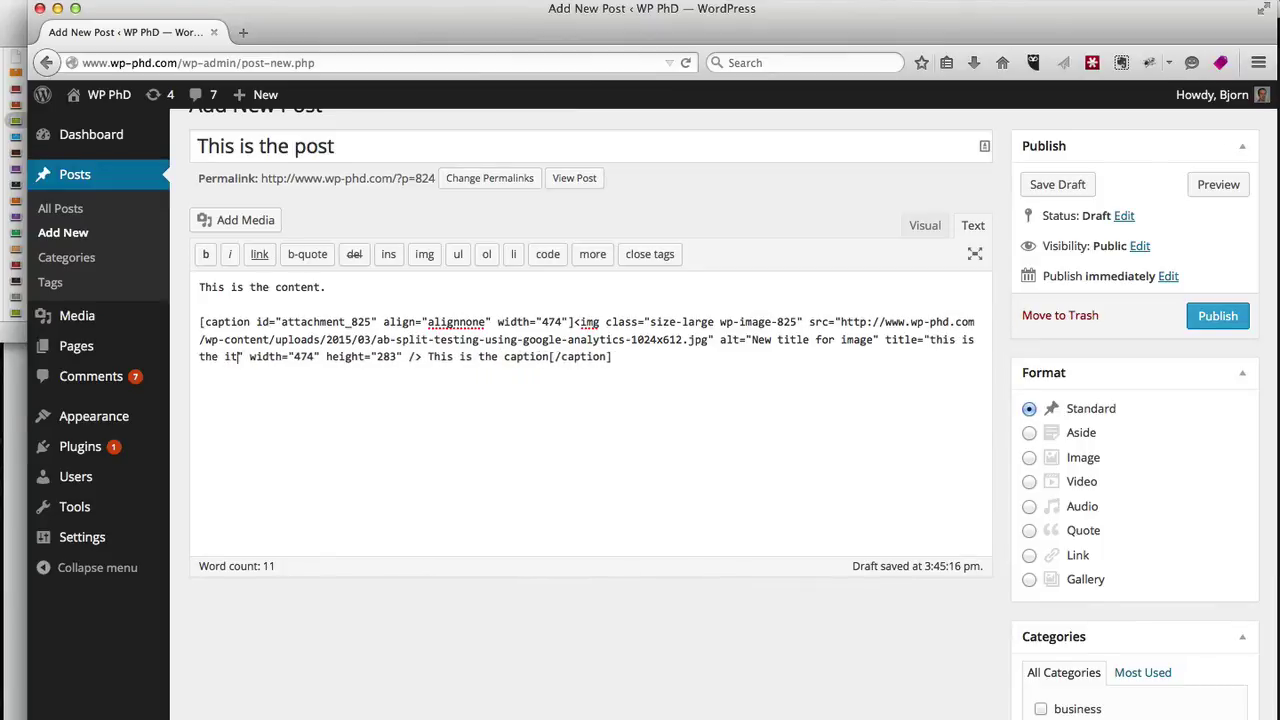
pyautogui.press('BackSpace')
pyautogui.press('BackSpace')
pyautogui.write('title')
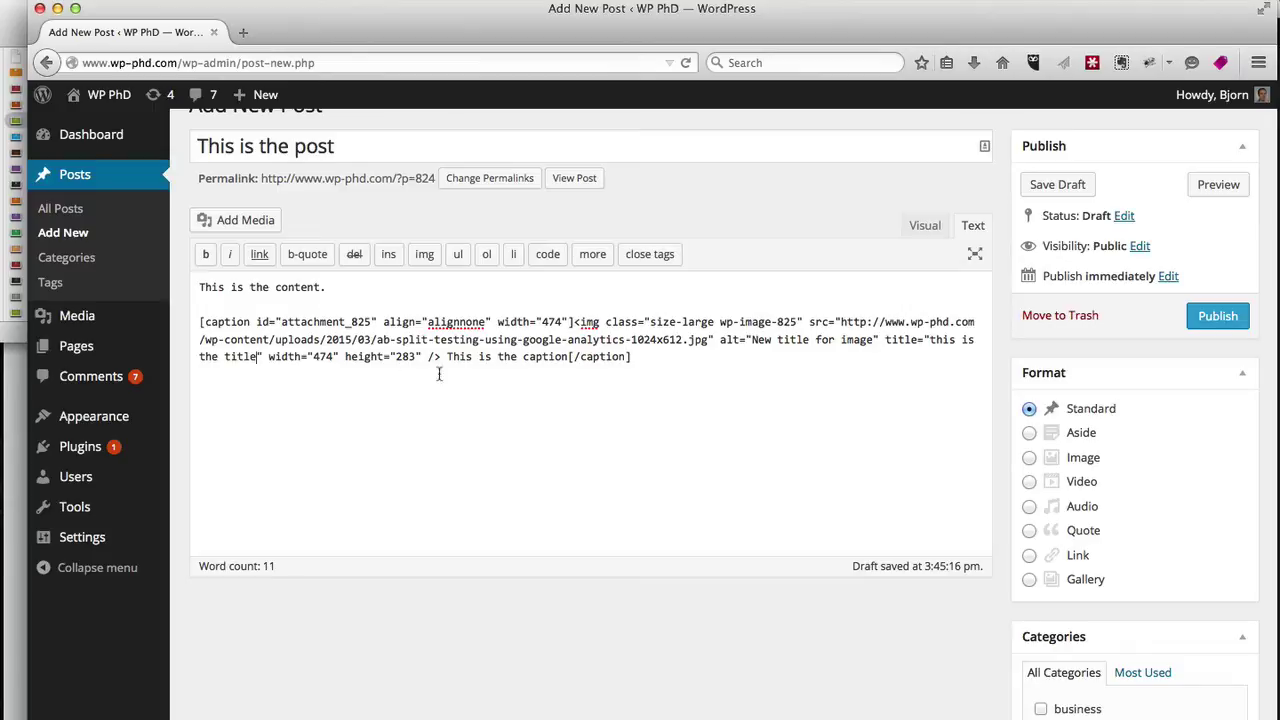
pyautogui.click(320, 289)
pyautogui.moveTo(327, 289); pyautogui.dragTo(197, 289)
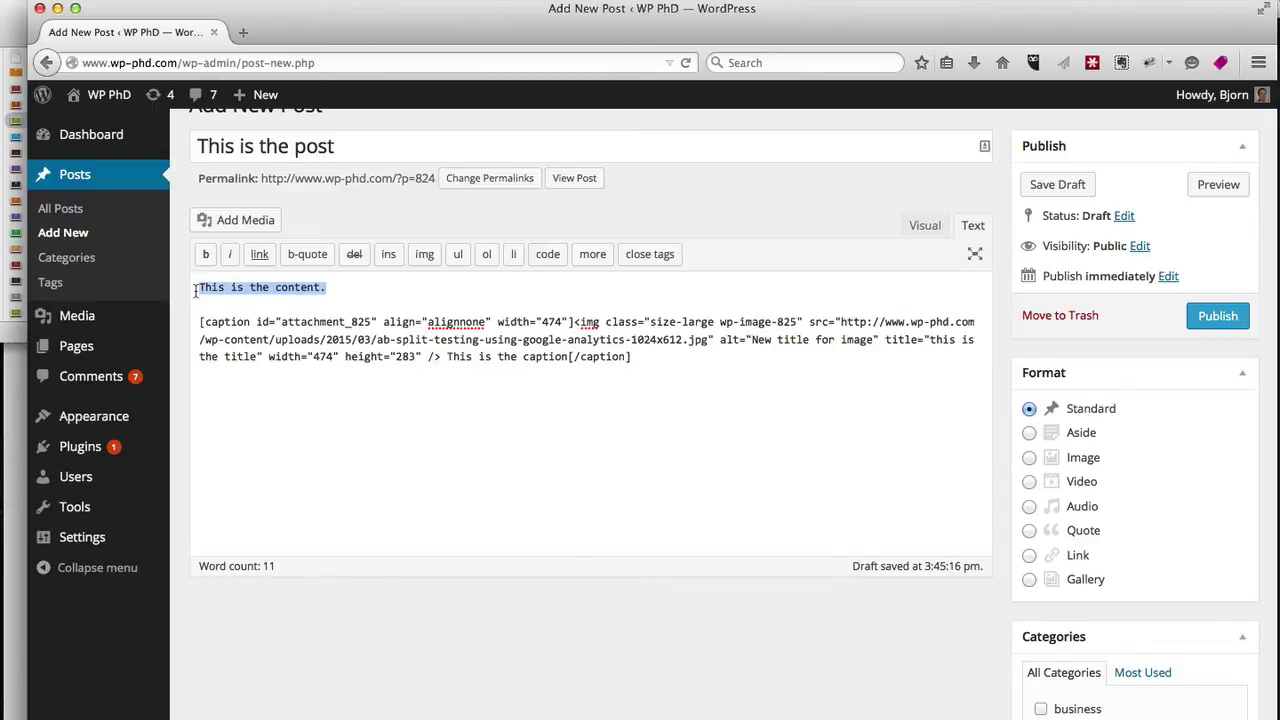
# Step: Preview the post and confirm the image shows the tooltip 'this is the title'
pyautogui.click(235, 291)
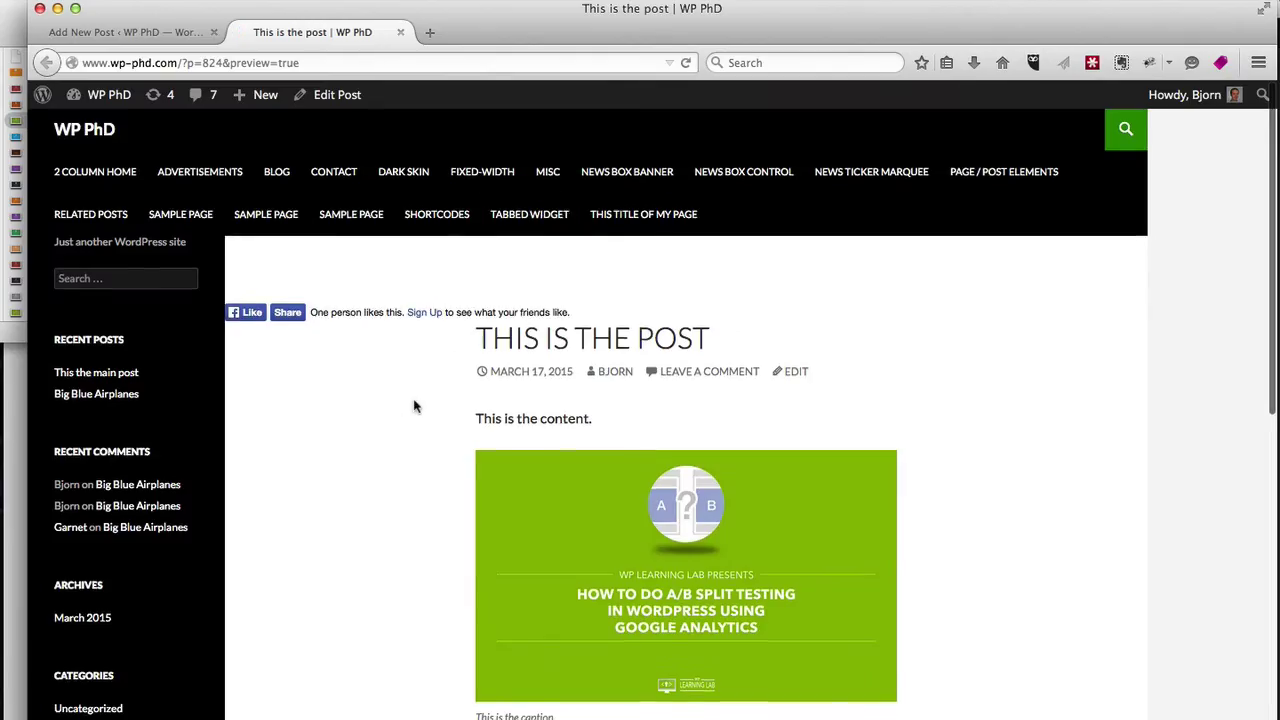
pyautogui.scroll(-3, 415, 406)
pyautogui.scroll(-3, 415, 406)
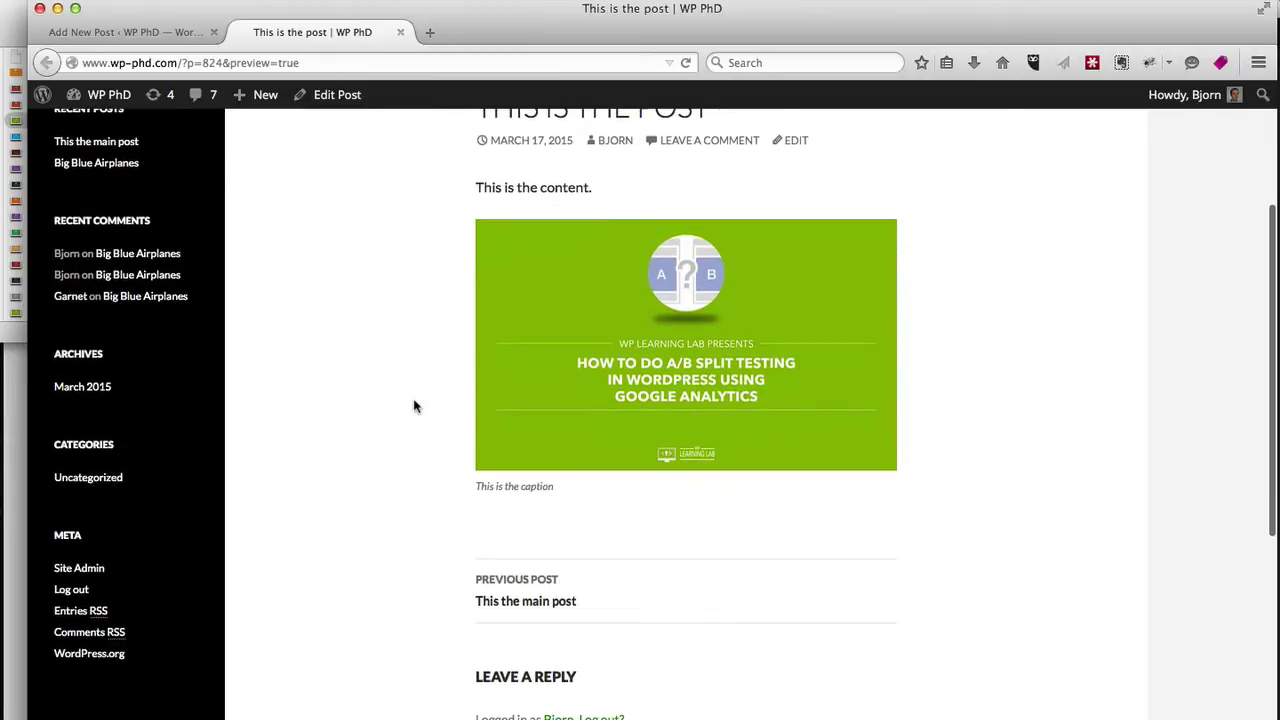
pyautogui.moveTo(564, 288)
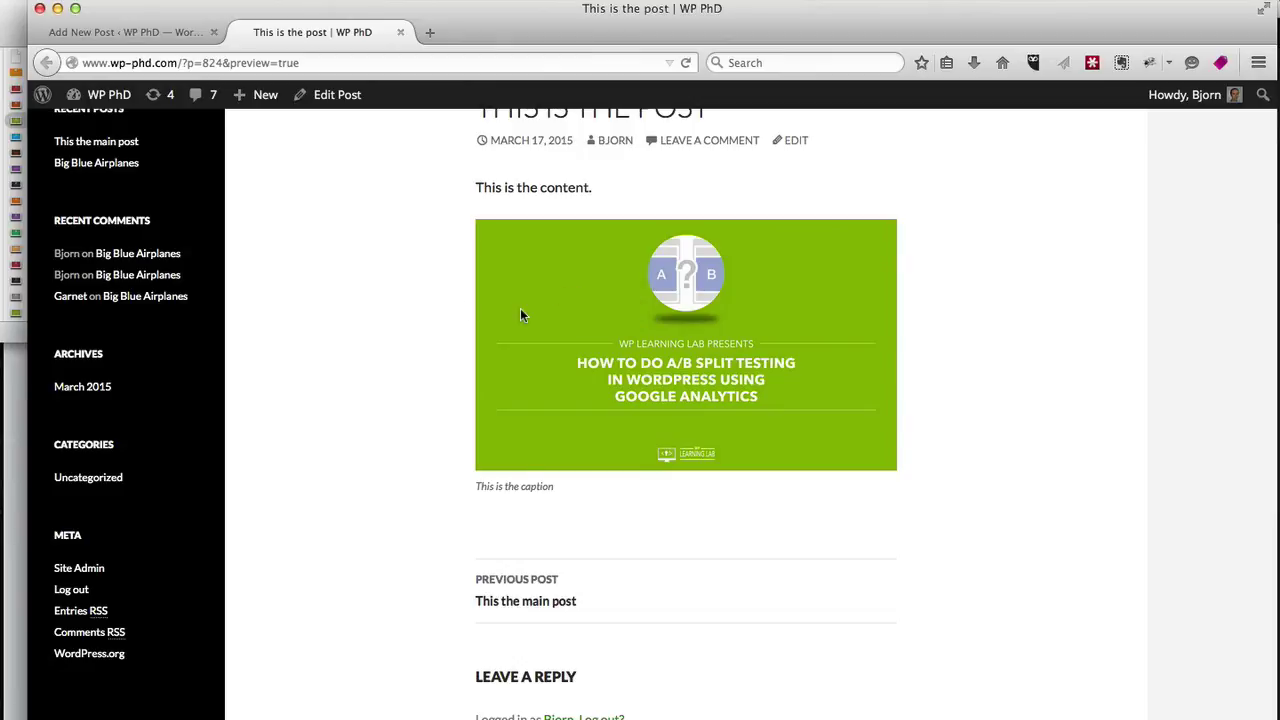
pyautogui.moveTo(520, 315)
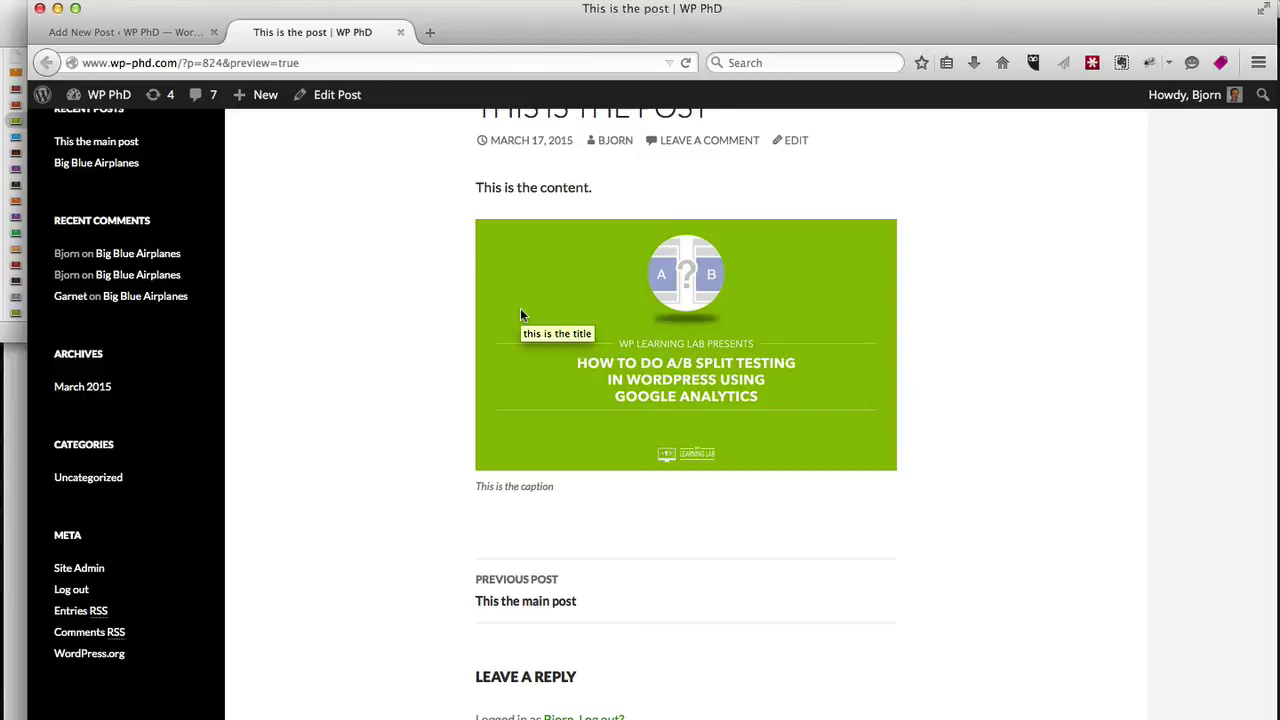
# Step: Delete a letter from the image file name and preview the post showing the broken image
pyautogui.click(161, 34)
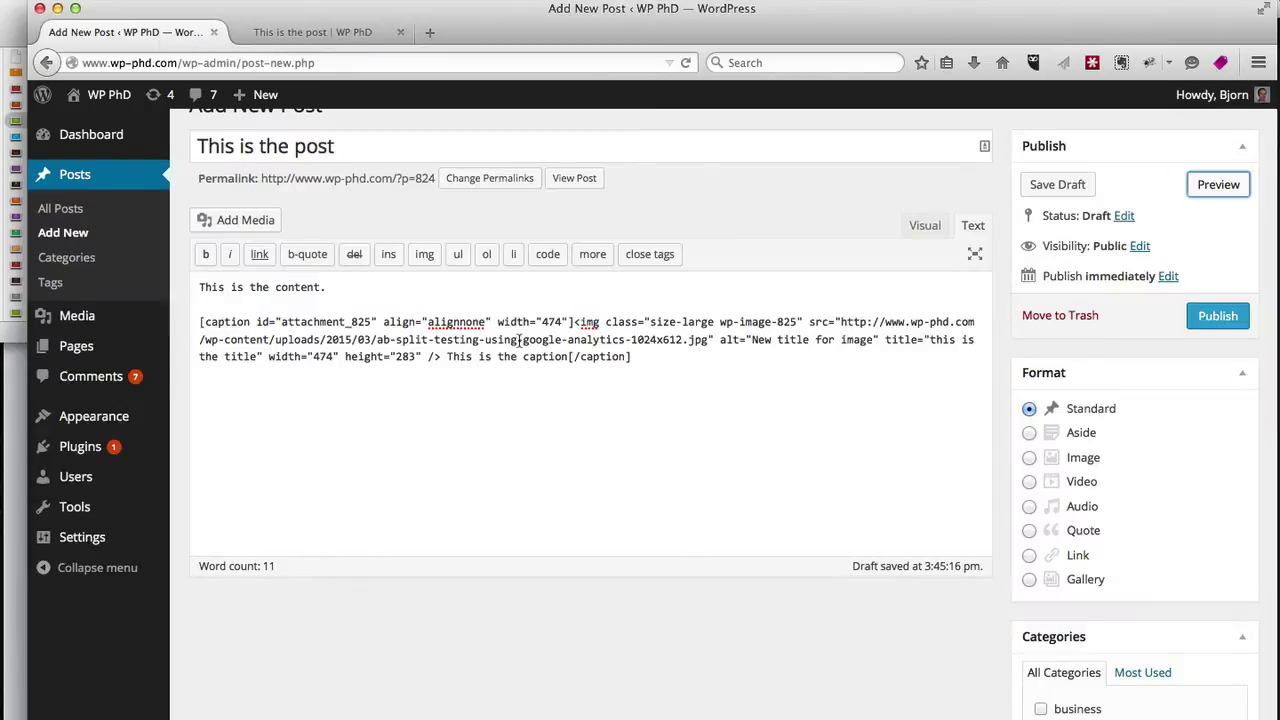
pyautogui.click(520, 340)
pyautogui.press('BackSpace')
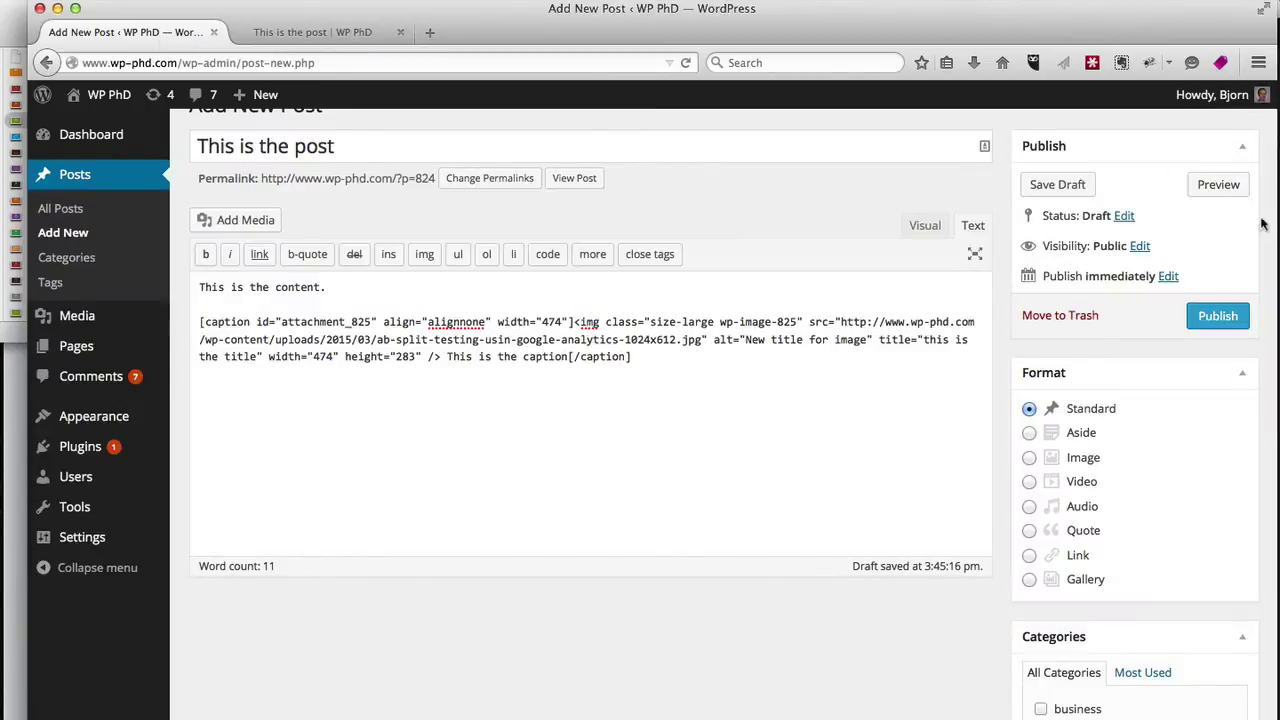
pyautogui.click(1218, 188)
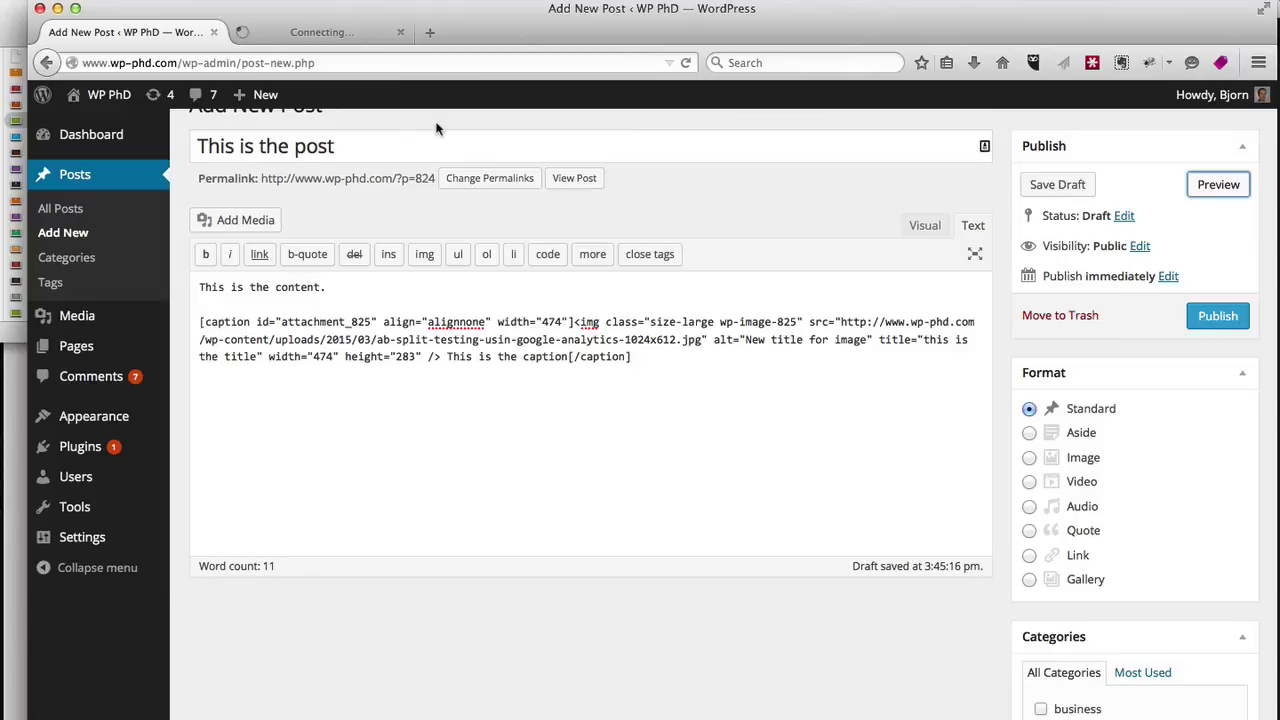
pyautogui.click(327, 40)
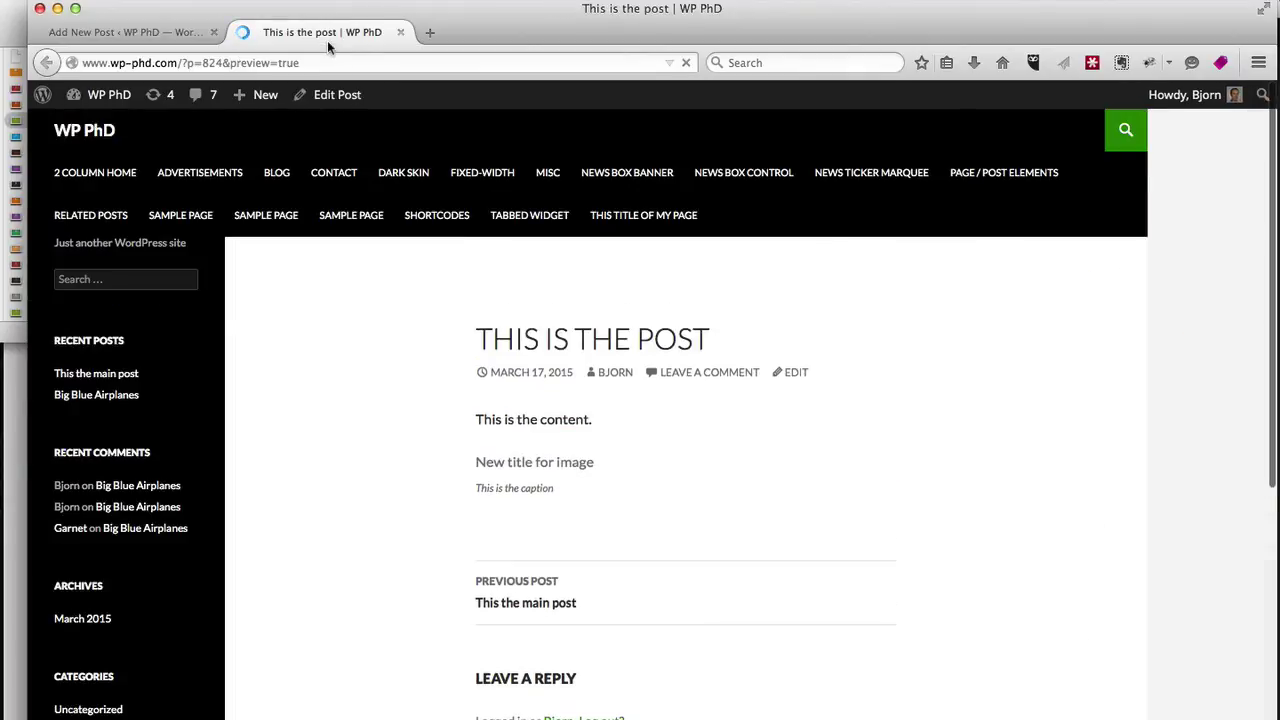
pyautogui.scroll(-2, 450, 390)
pyautogui.scroll(-2, 455, 405)
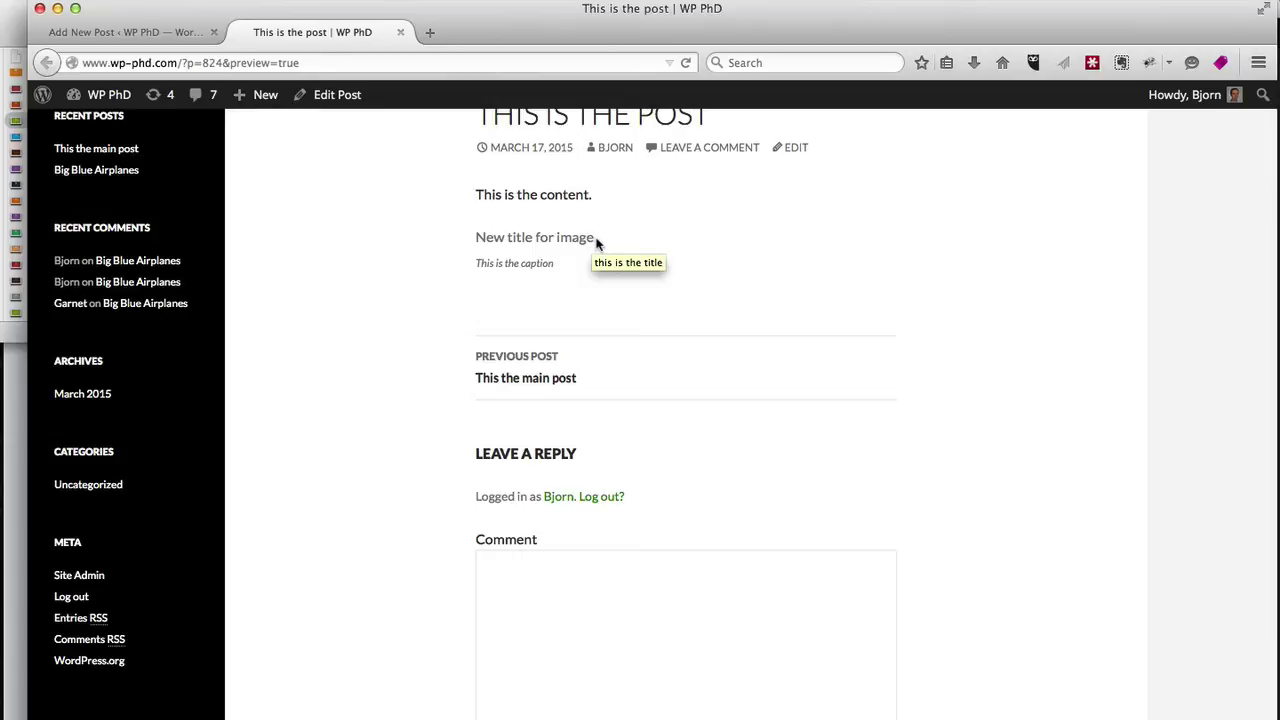
pyautogui.moveTo(593, 240); pyautogui.dragTo(477, 240)
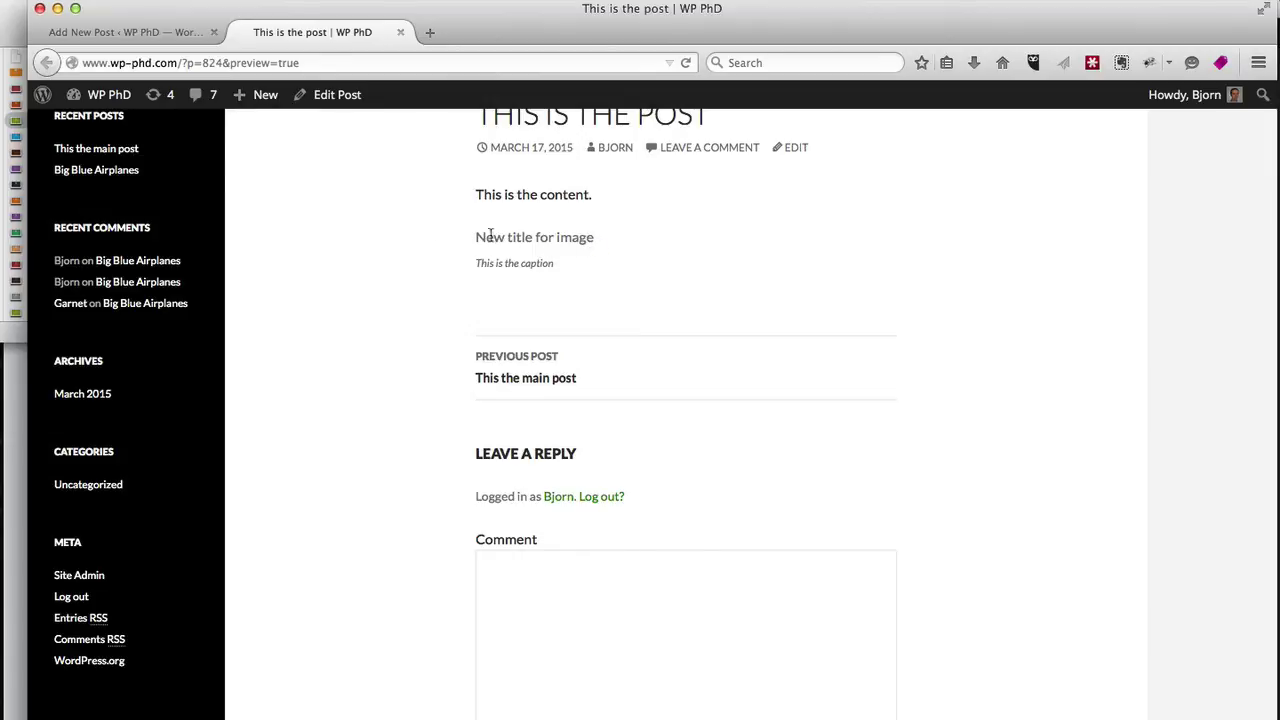
# Step: Replace the image alt text with 'this is the alt text' and preview the post again
pyautogui.click(161, 35)
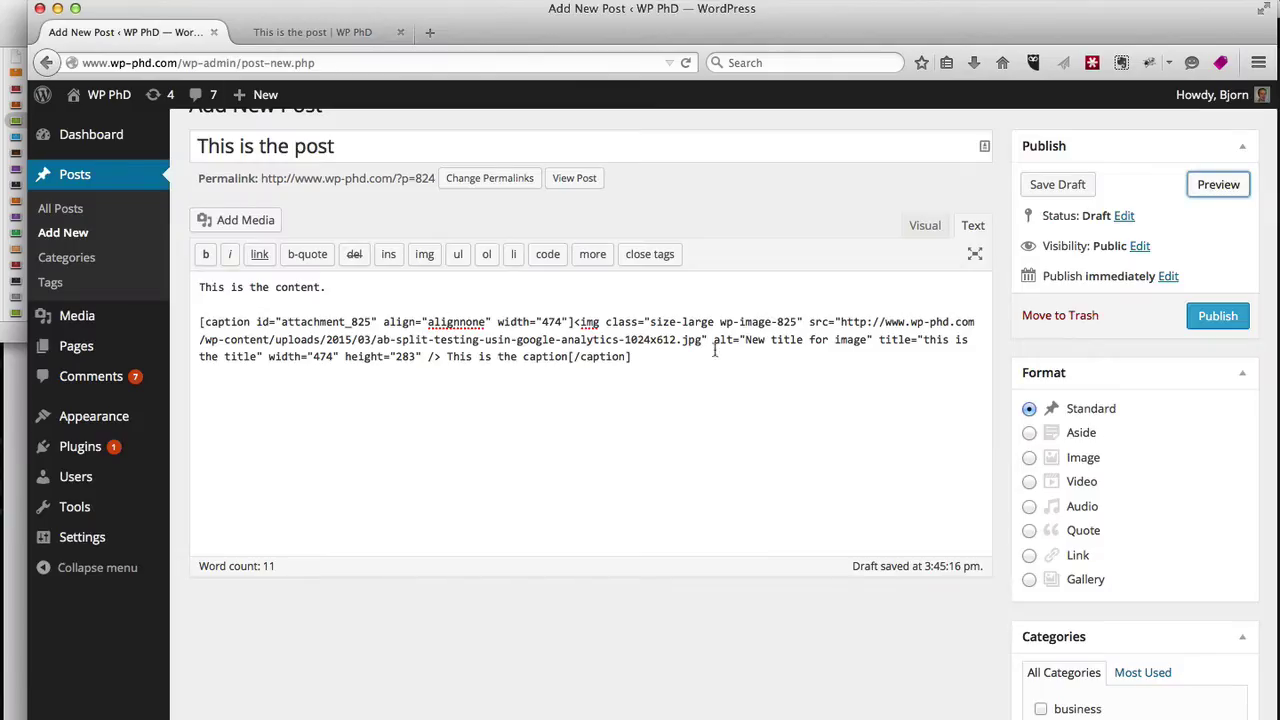
pyautogui.moveTo(745, 340); pyautogui.dragTo(847, 344)
pyautogui.write('this is the alt t')
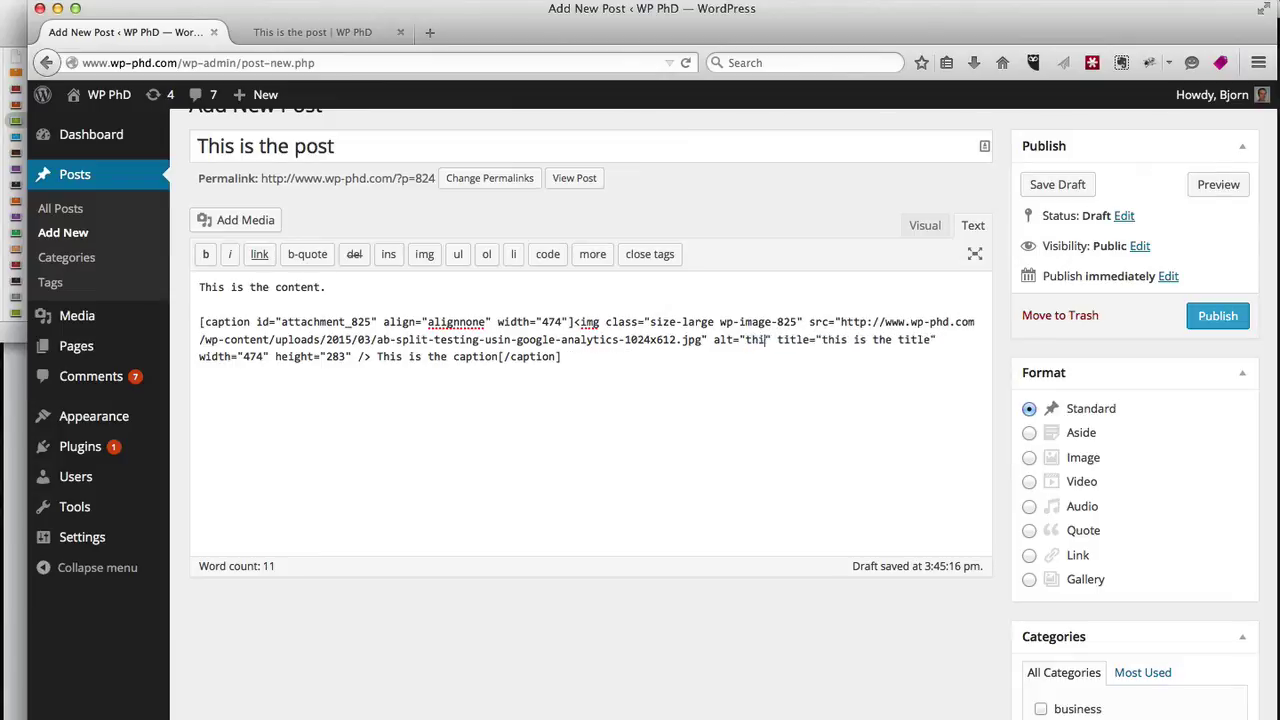
pyautogui.write('ext')
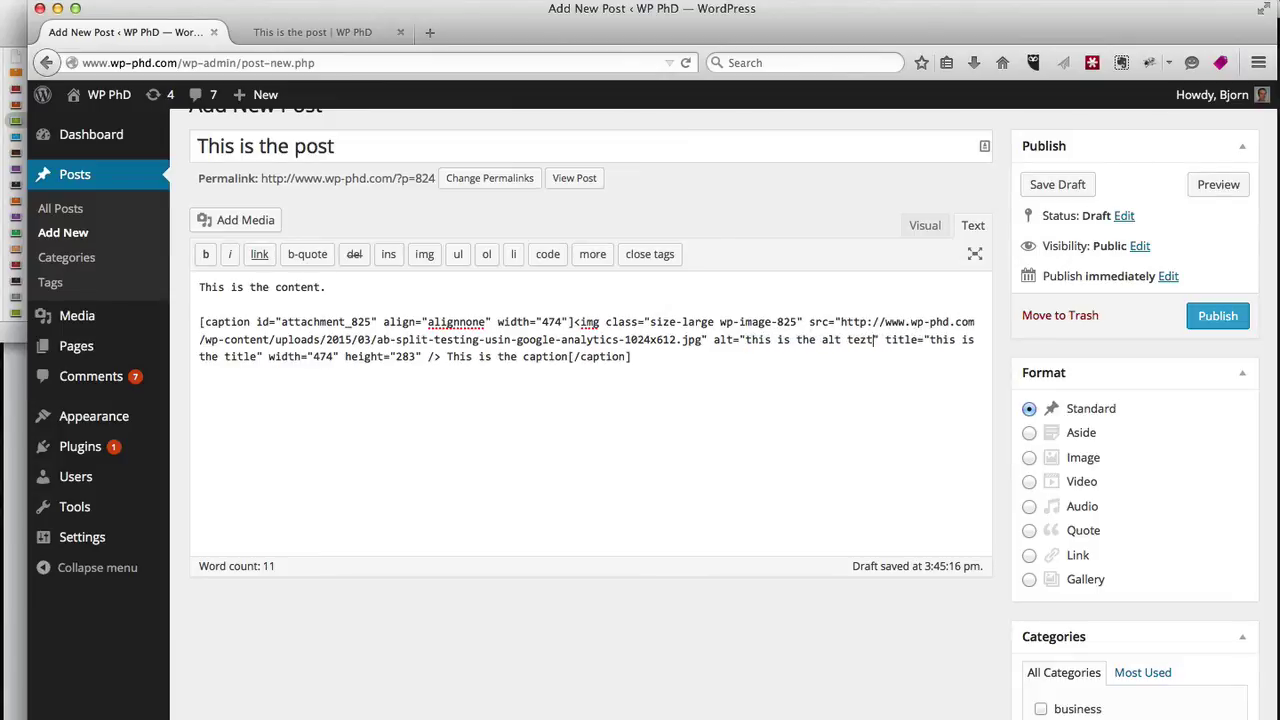
pyautogui.click(1218, 184)
# Step: Check that 'this is the alt text' appears in the preview where the image was, then go back to the post editor
pyautogui.click(277, 35)
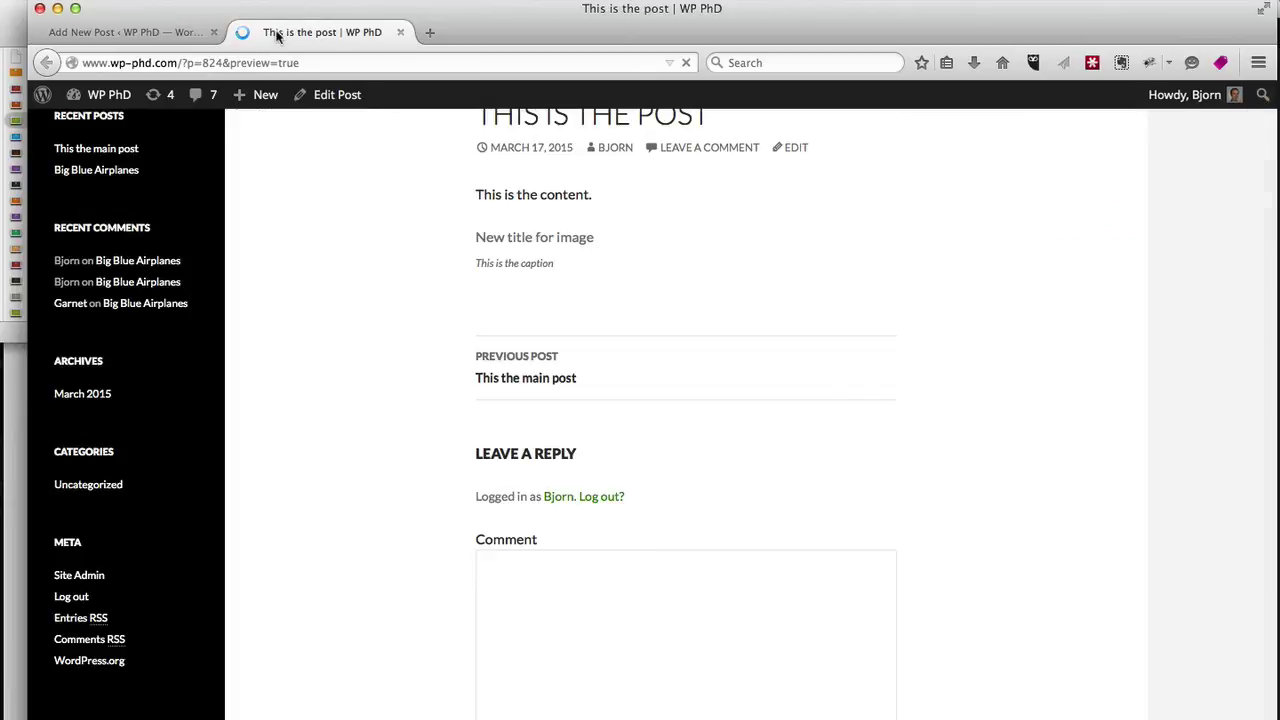
pyautogui.scroll(-3, 416, 445)
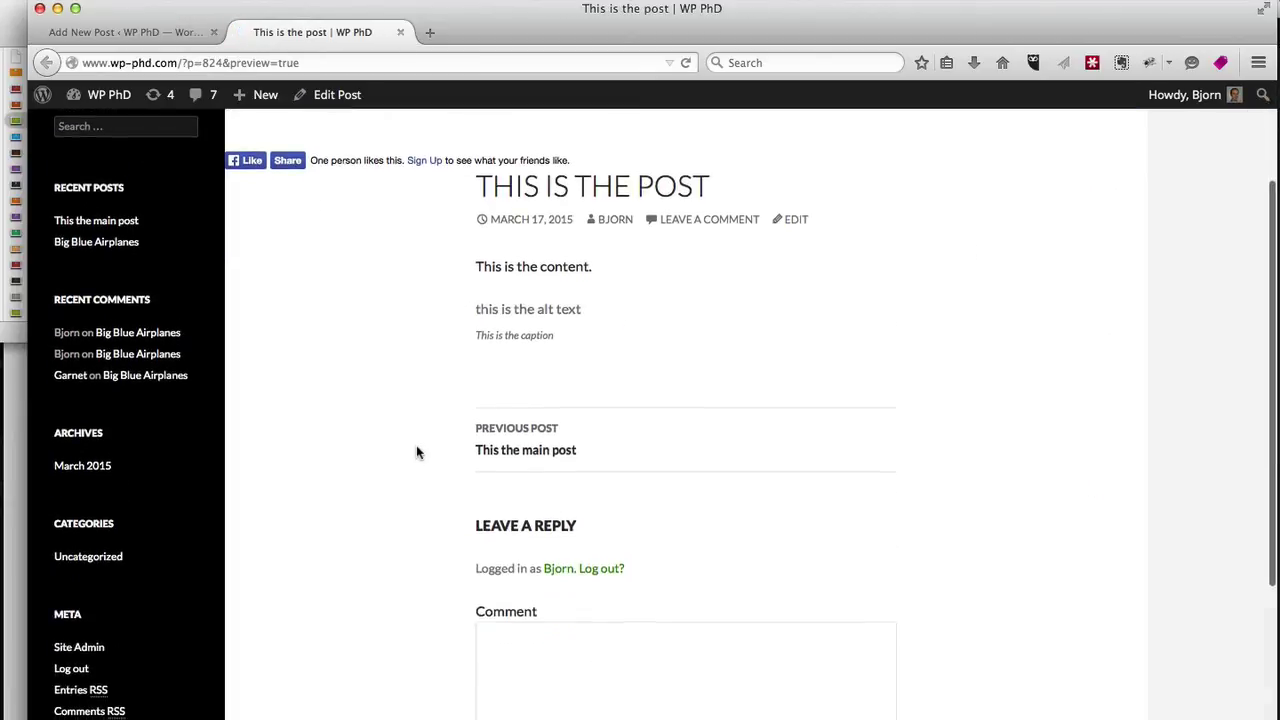
pyautogui.moveTo(486, 303); pyautogui.dragTo(578, 308)
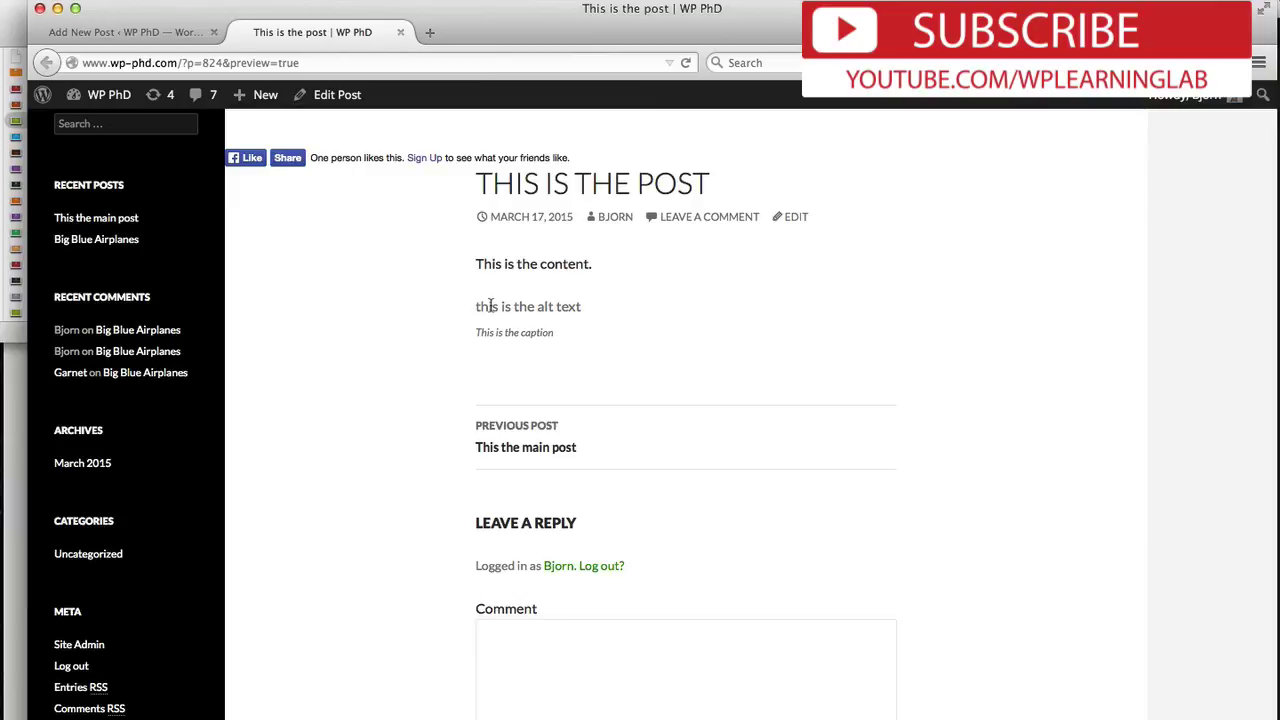
pyautogui.click(150, 32)
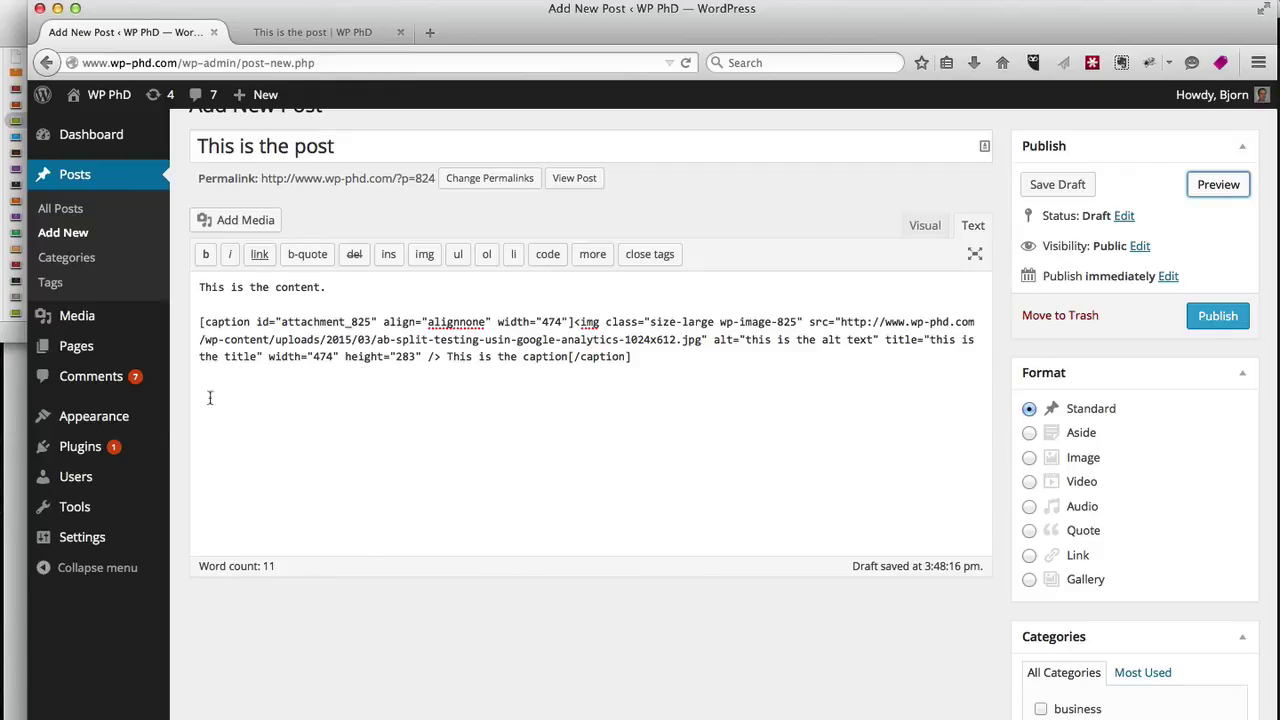
# Step: Start a new page from Pages > Add New, leaving the post without saving
pyautogui.moveTo(95, 350)
pyautogui.click(185, 380)
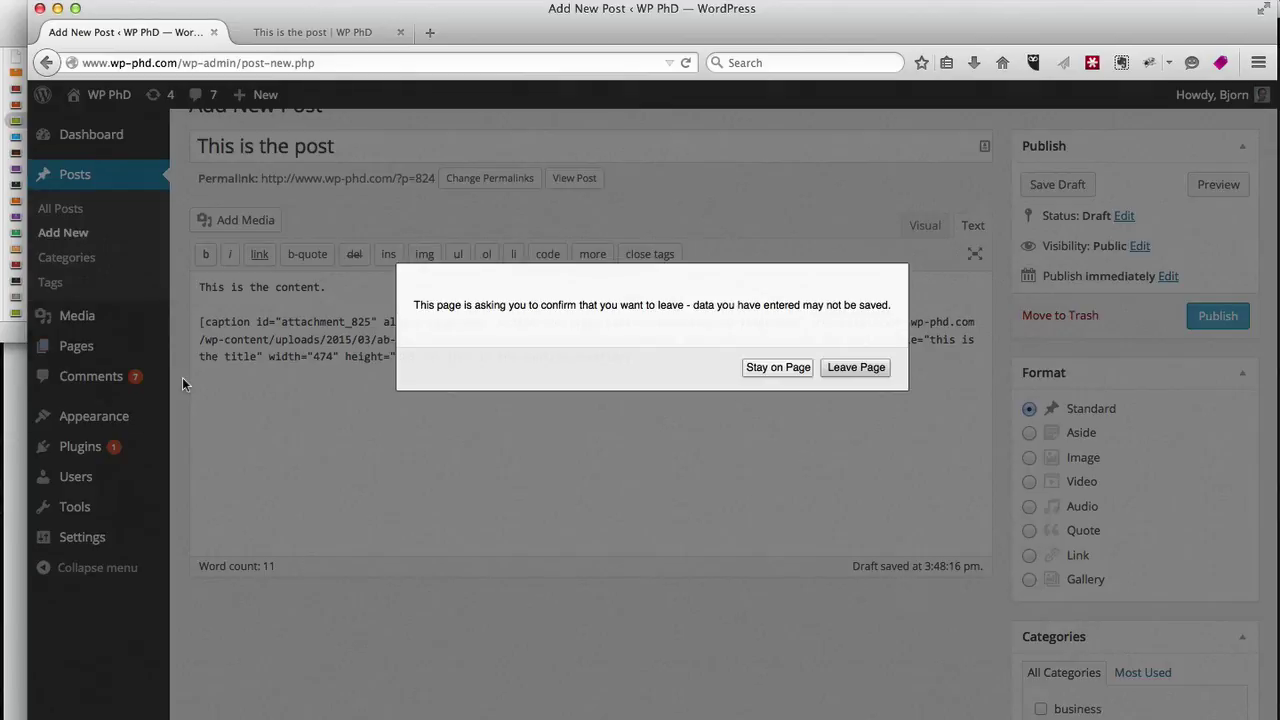
pyautogui.click(845, 368)
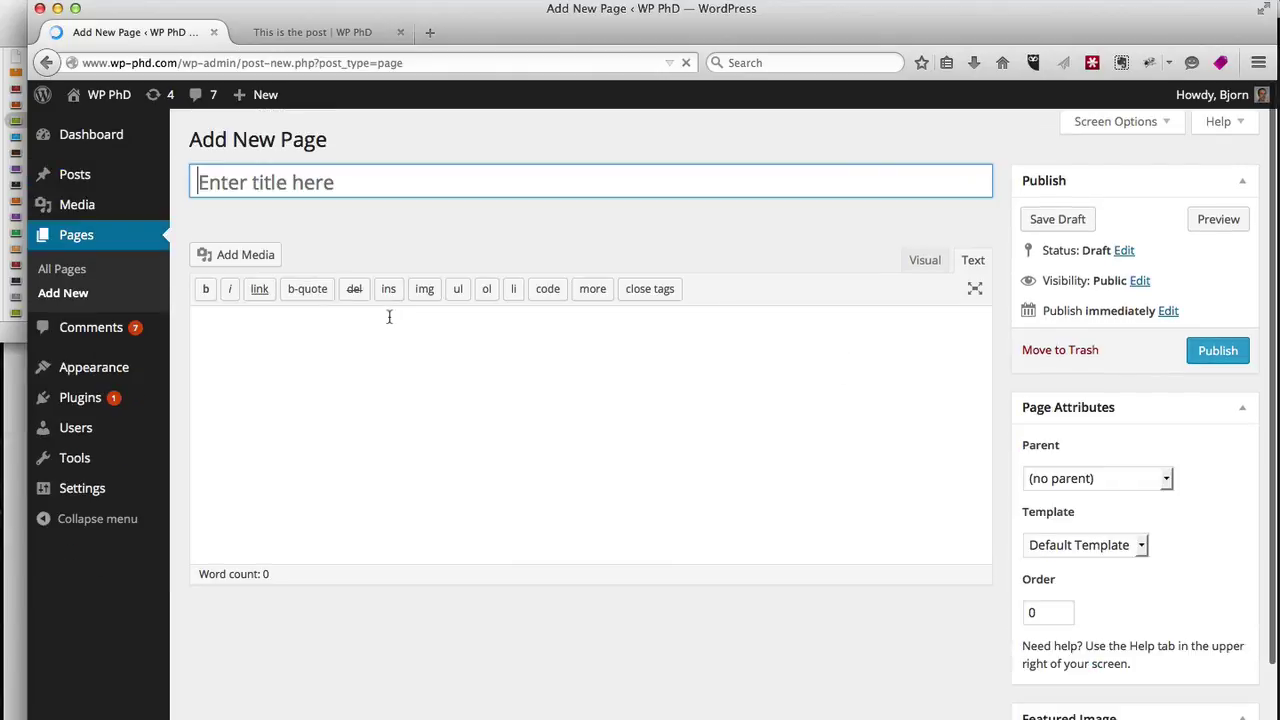
# Step: Look at the Upload Files and Media Library views of Add Media, then close it without inserting anything
pyautogui.click(271, 262)
pyautogui.click(293, 168)
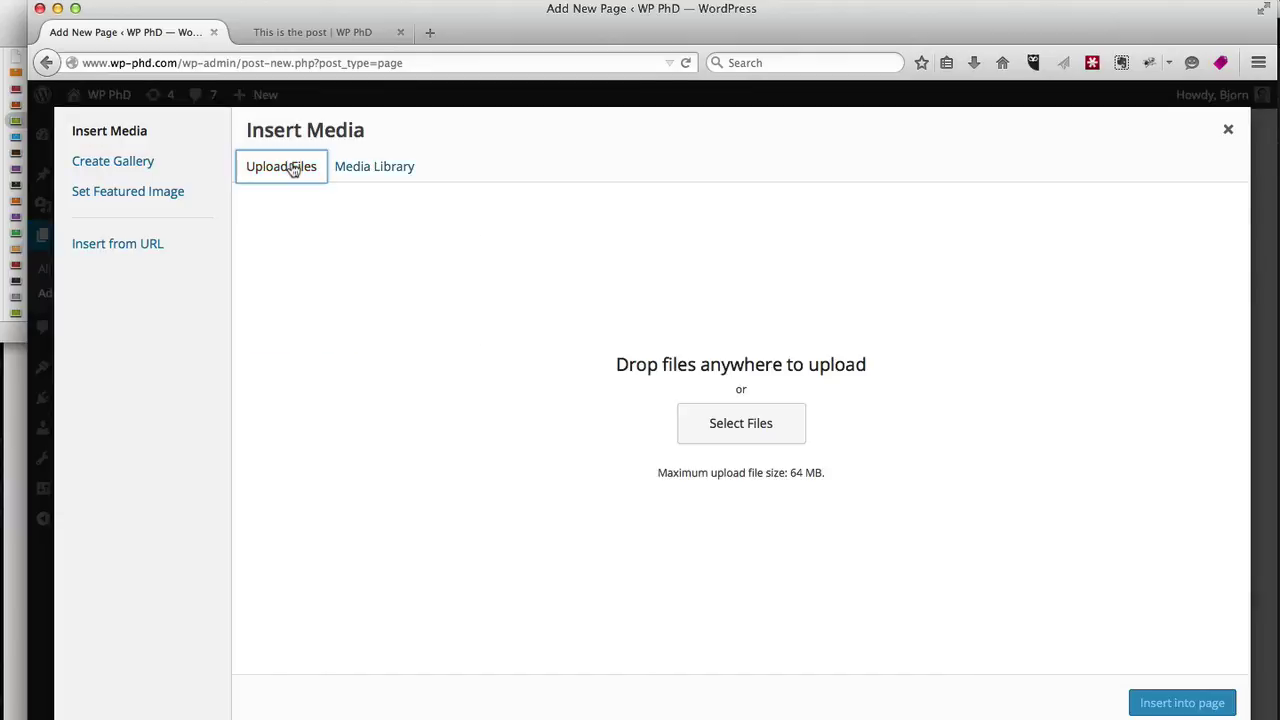
pyautogui.click(368, 168)
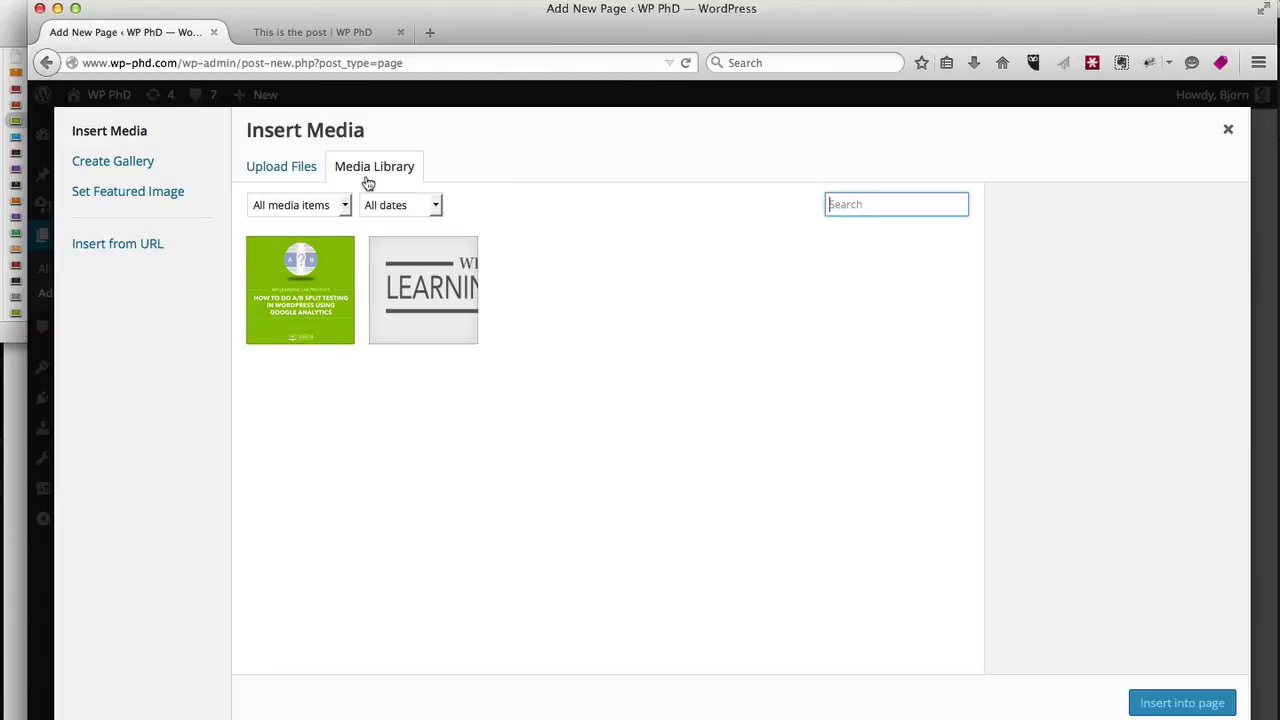
pyautogui.click(1226, 133)
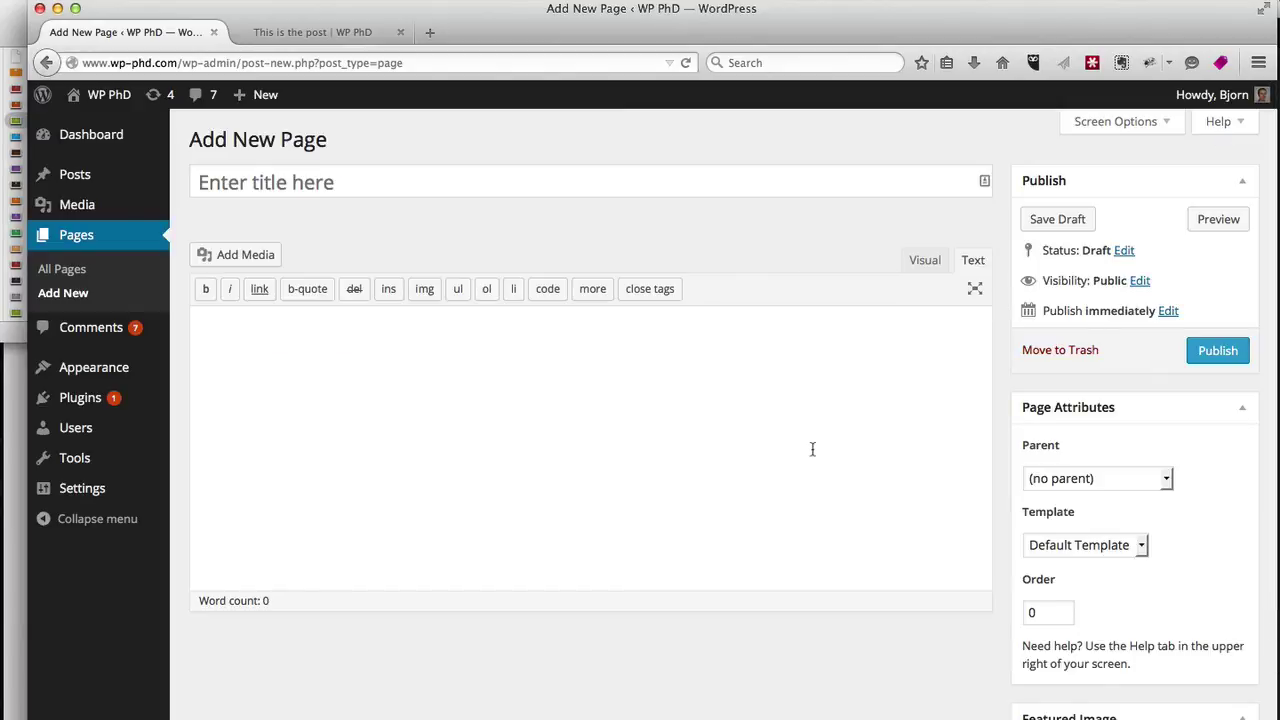